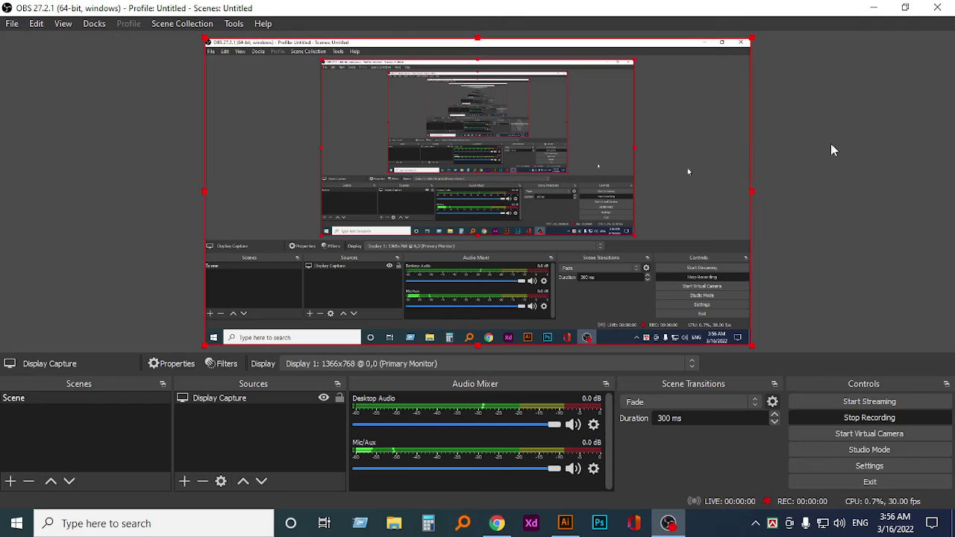
Draw a square at the centre of the artboard with the Rectangle Tool.
click(874, 8)
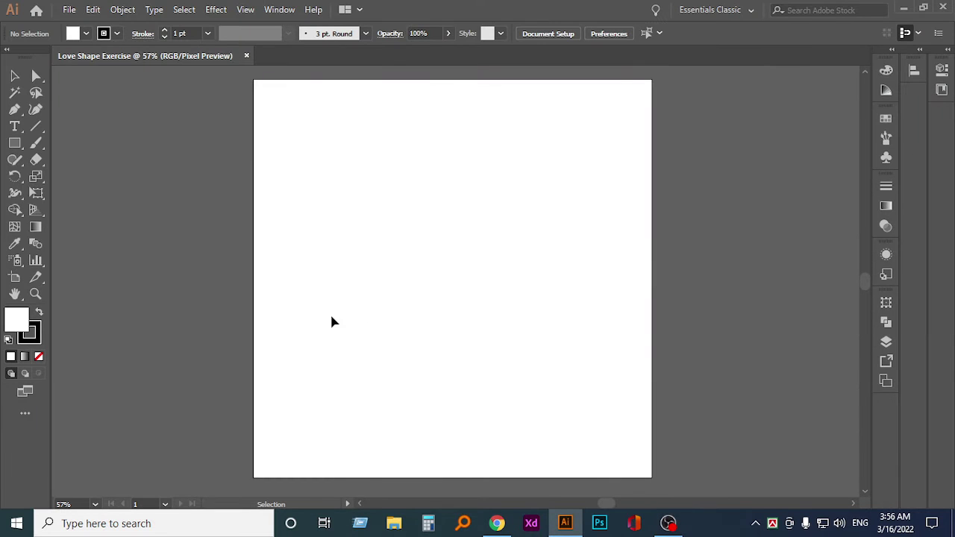
click(14, 142)
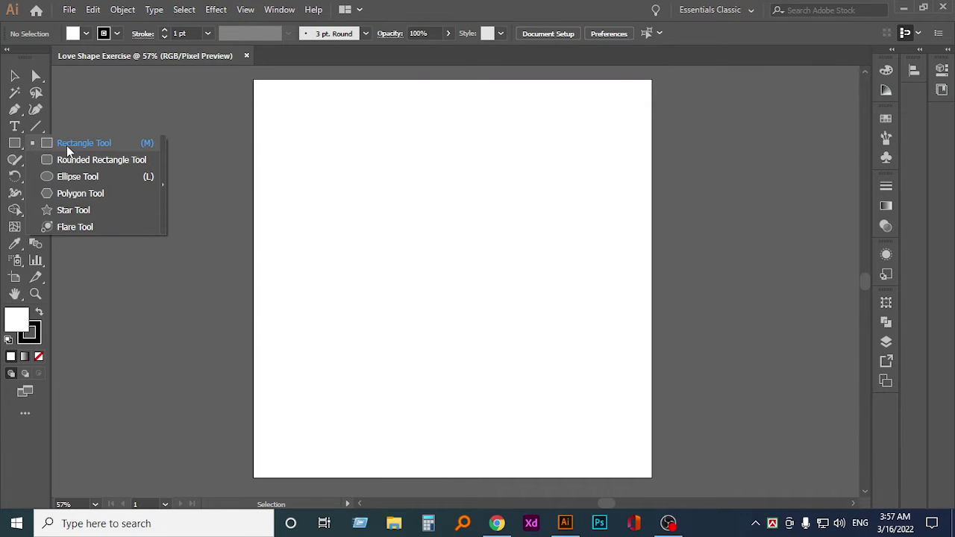
click(66, 144)
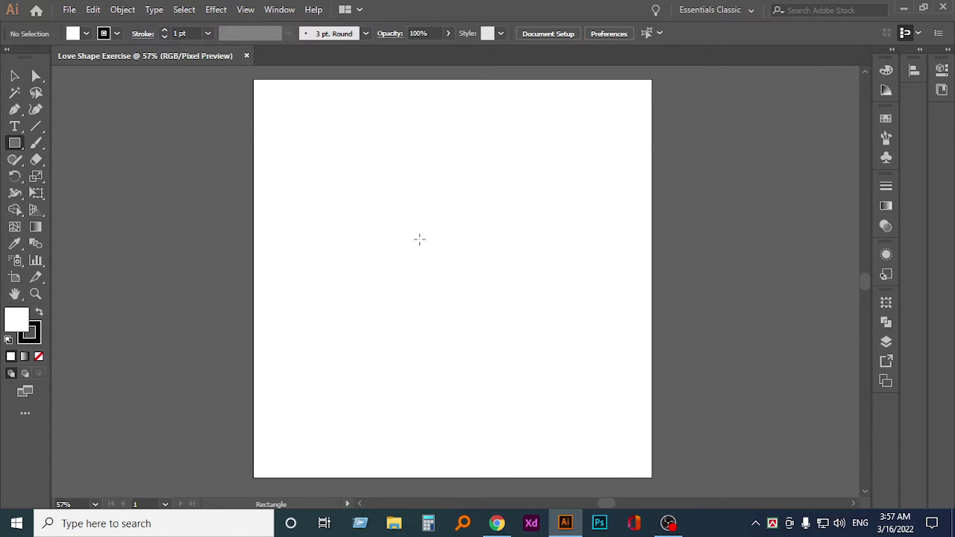
drag(420, 239, 482, 288)
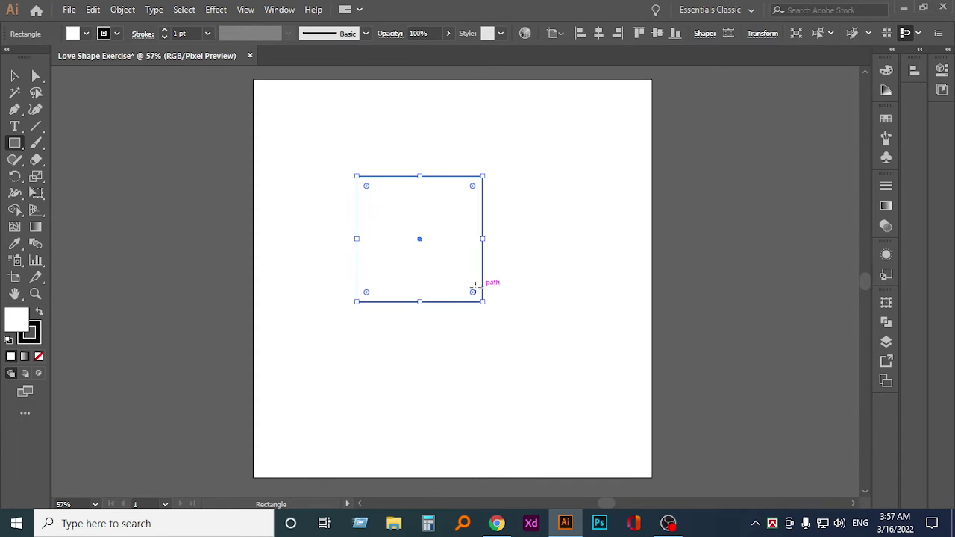
click(15, 77)
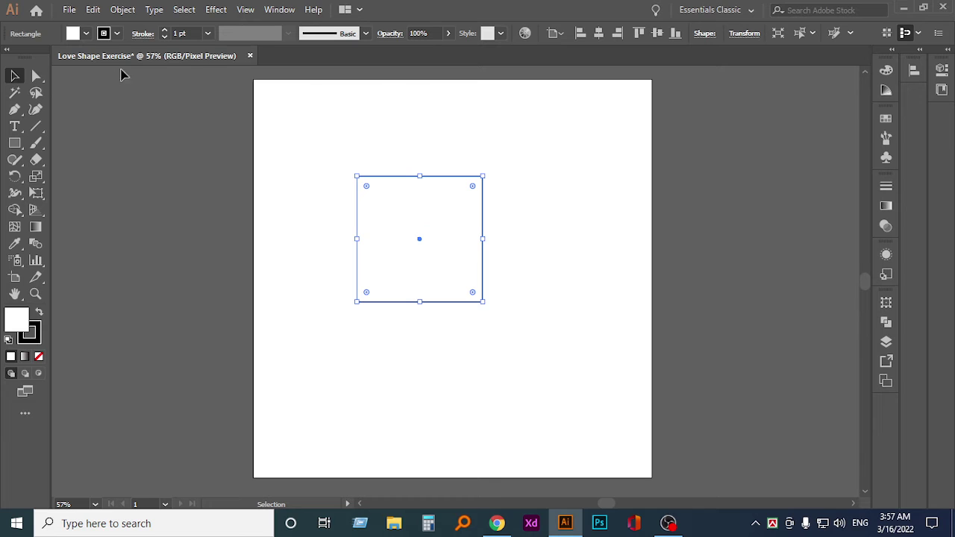
Give the square a 0.75 pt red stroke.
click(164, 37)
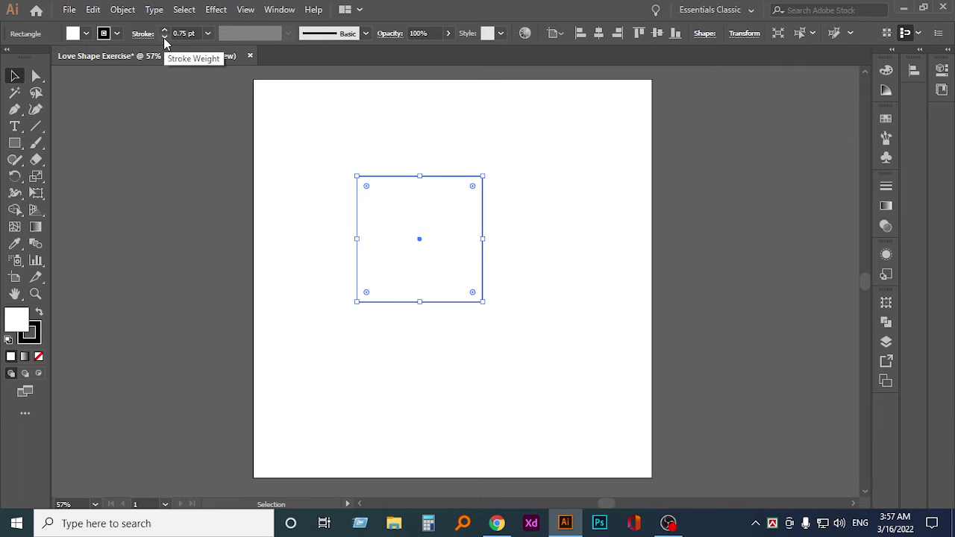
click(306, 162)
drag(301, 165, 548, 376)
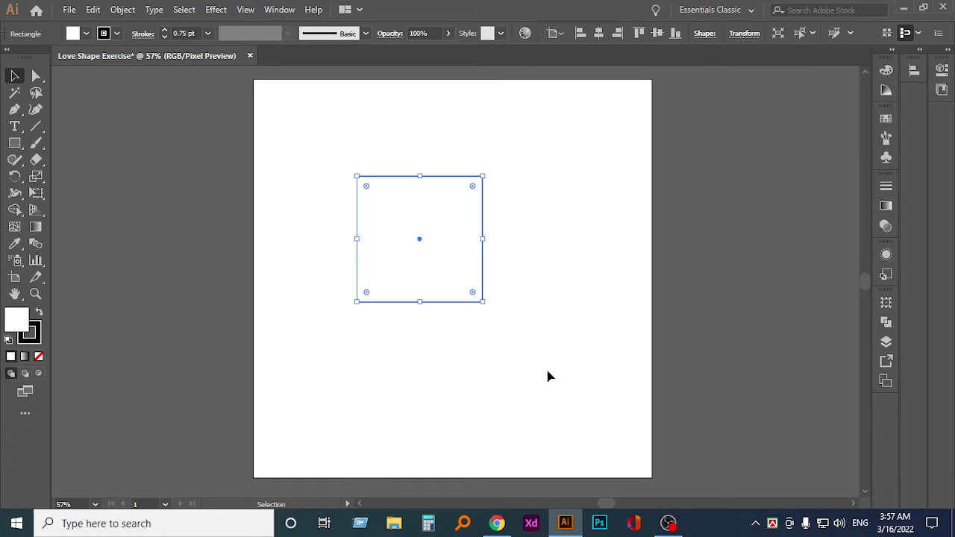
click(117, 33)
click(49, 58)
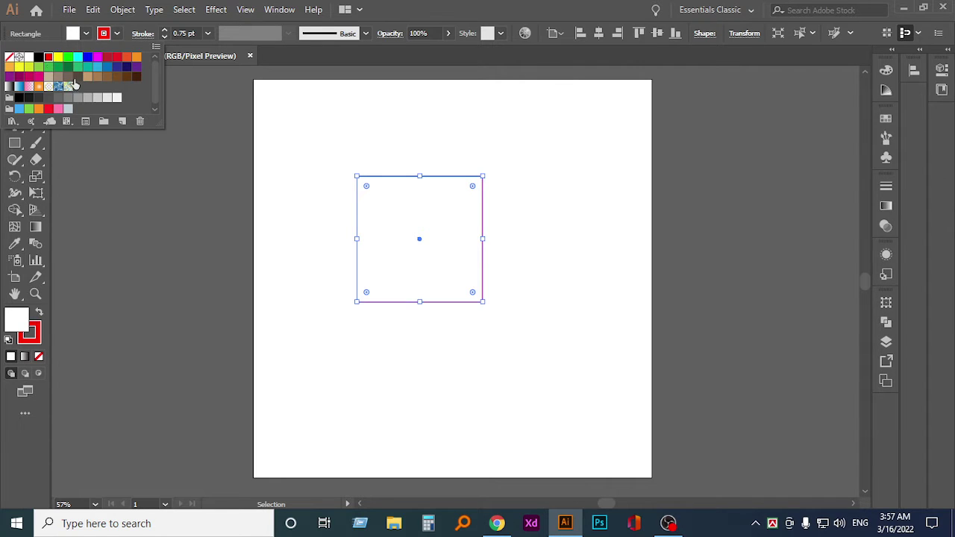
click(276, 180)
click(277, 180)
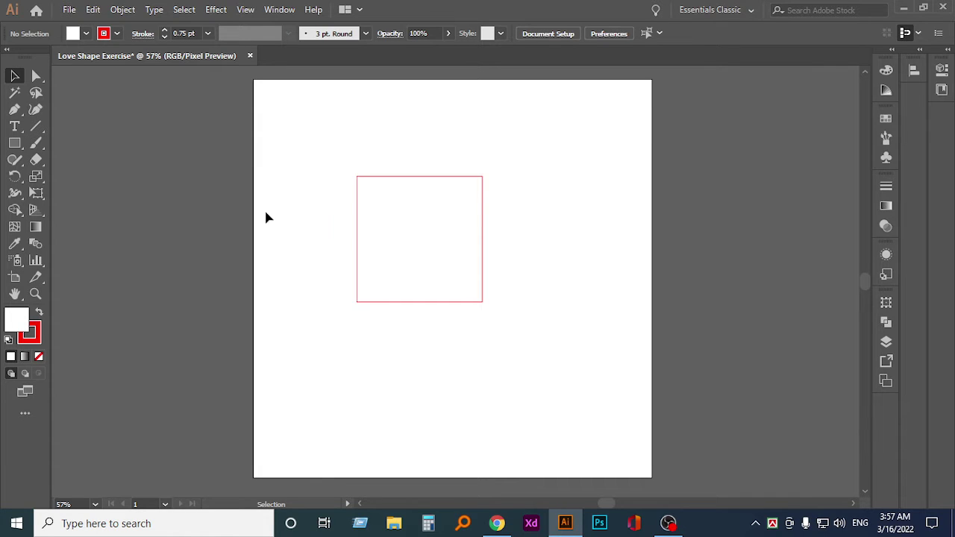
Draw a circle the size of the square, centred on the square.
drag(15, 142, 68, 175)
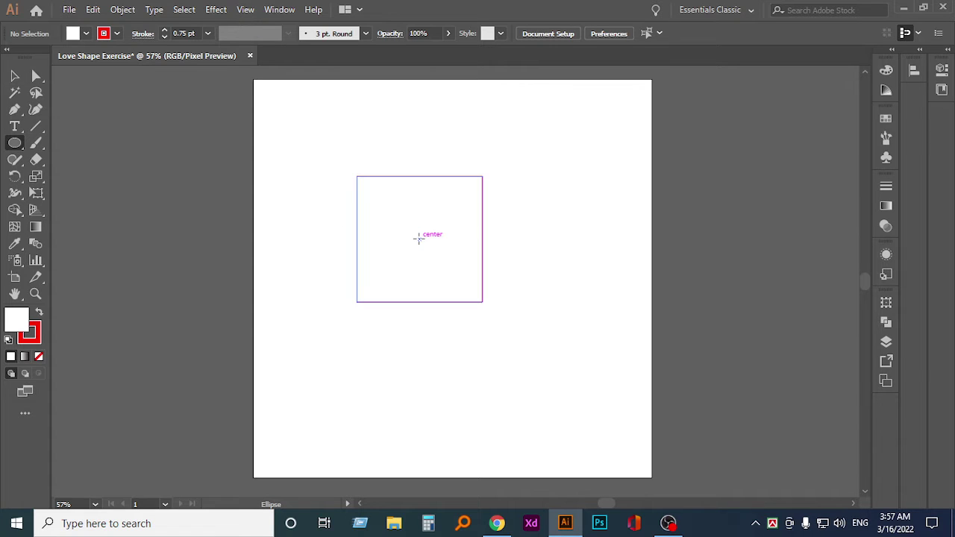
drag(419, 238, 431, 252)
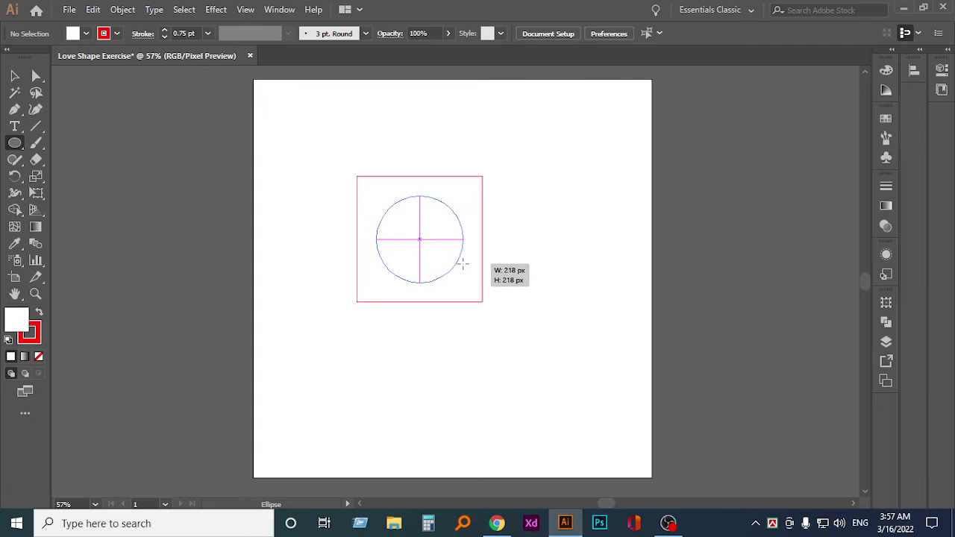
drag(432, 252, 481, 274)
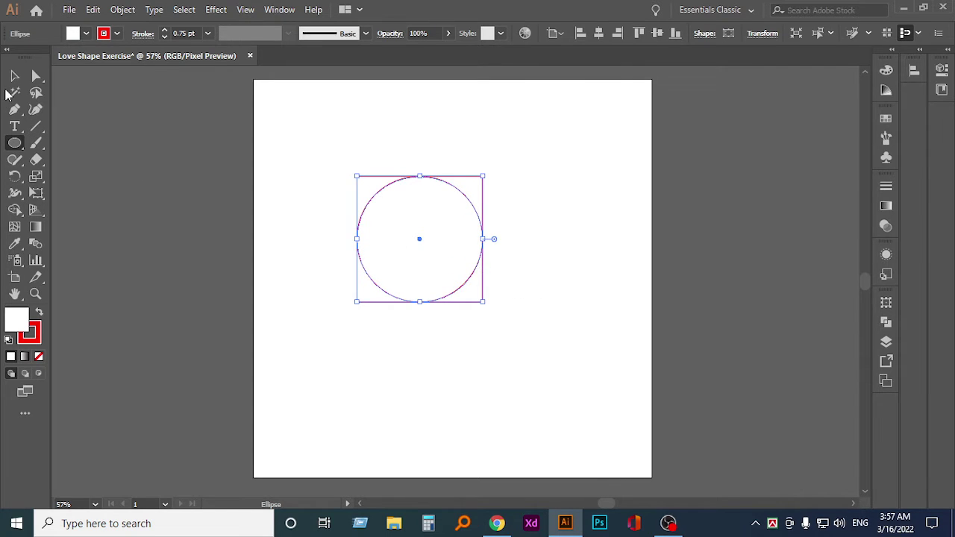
click(14, 76)
click(336, 220)
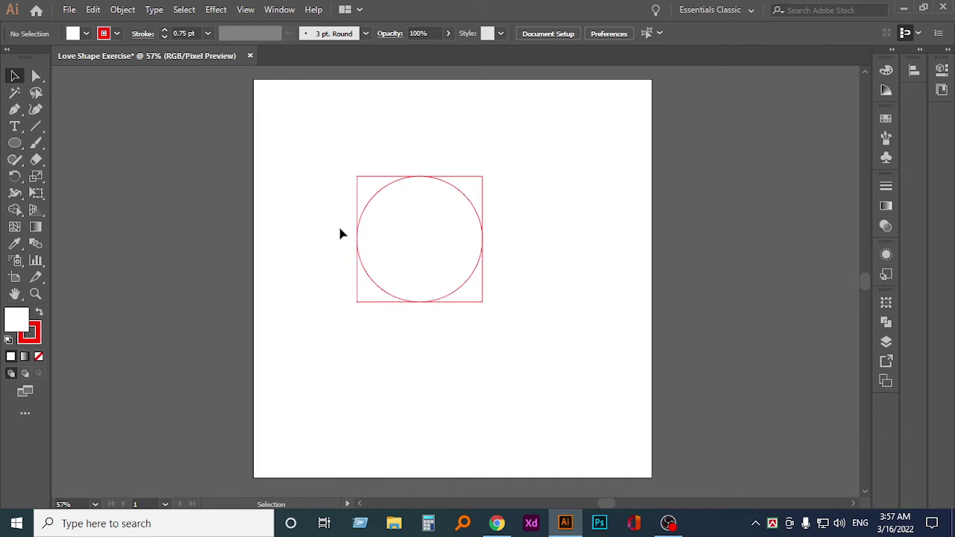
Move the circle up so it is centred on the square's top edge.
click(465, 287)
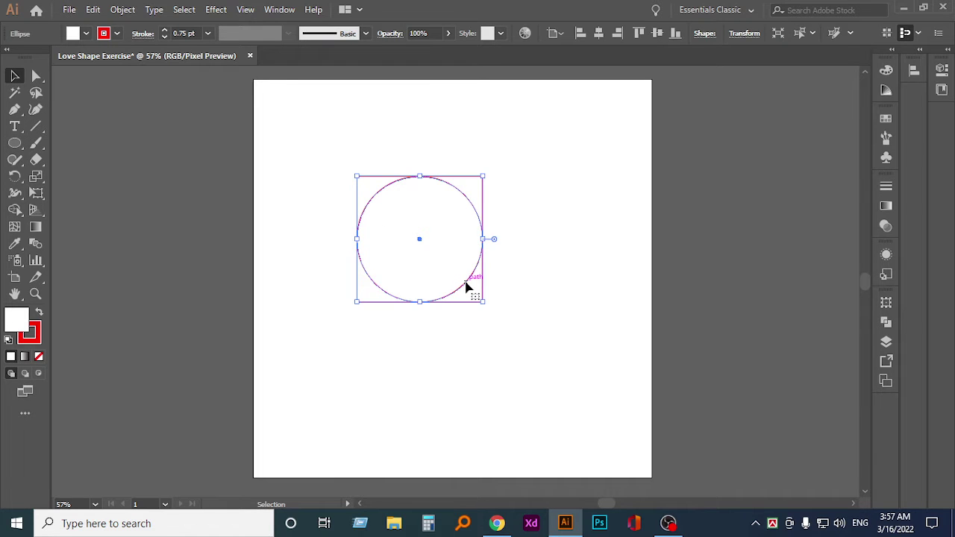
right_click(465, 285)
click(428, 363)
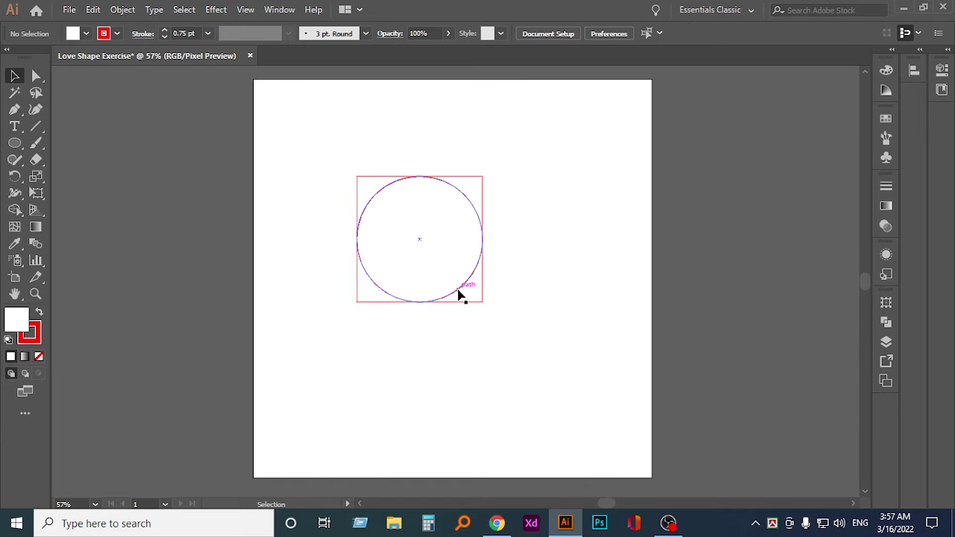
drag(460, 293, 456, 234)
Place a copy of the circle centred on the square's right edge.
click(558, 256)
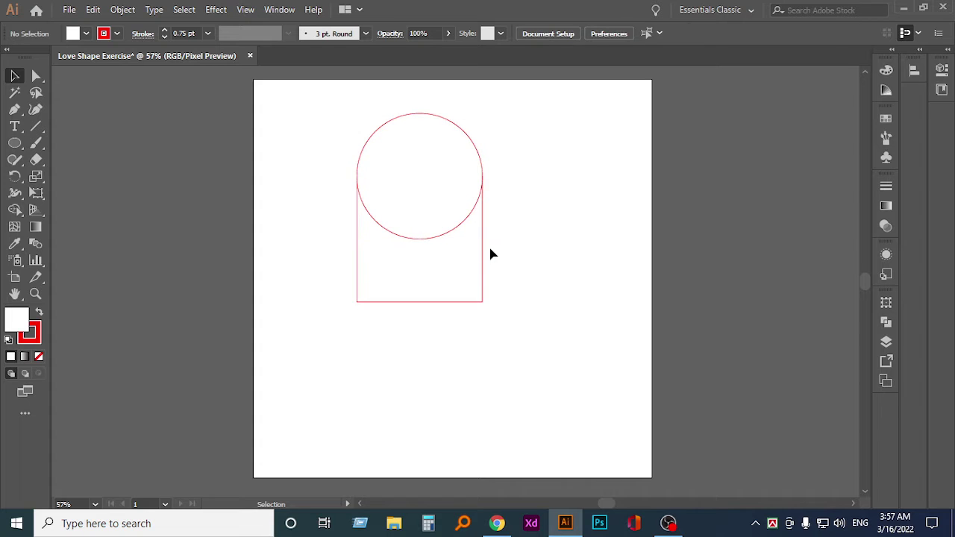
click(444, 237)
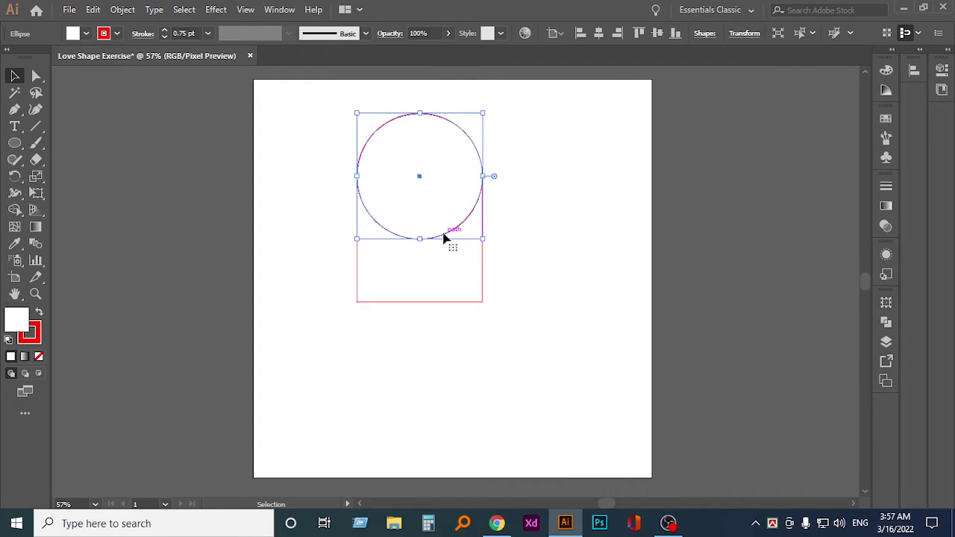
drag(444, 237, 508, 301)
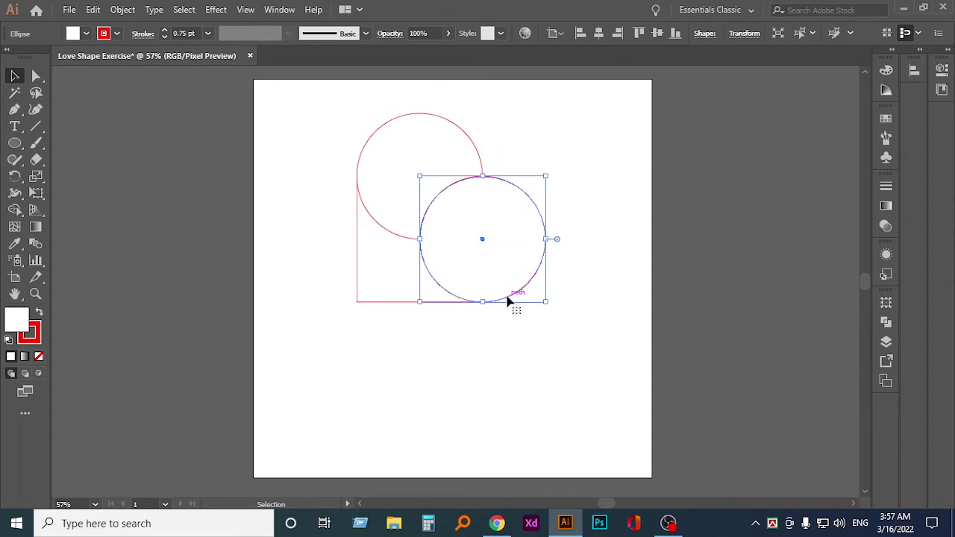
click(419, 361)
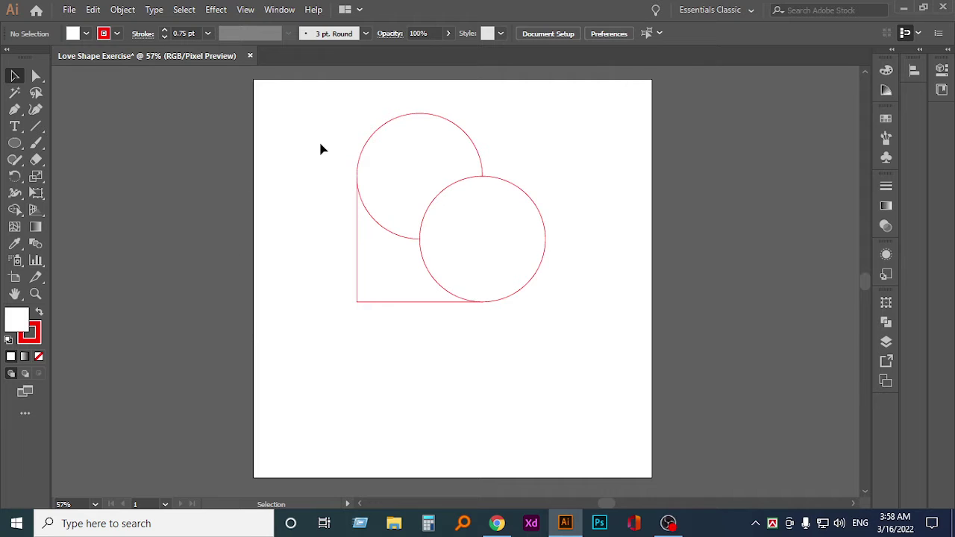
Swap the three shapes to red fill with white outline and rotate them 45° into an upright heart.
drag(314, 128, 445, 381)
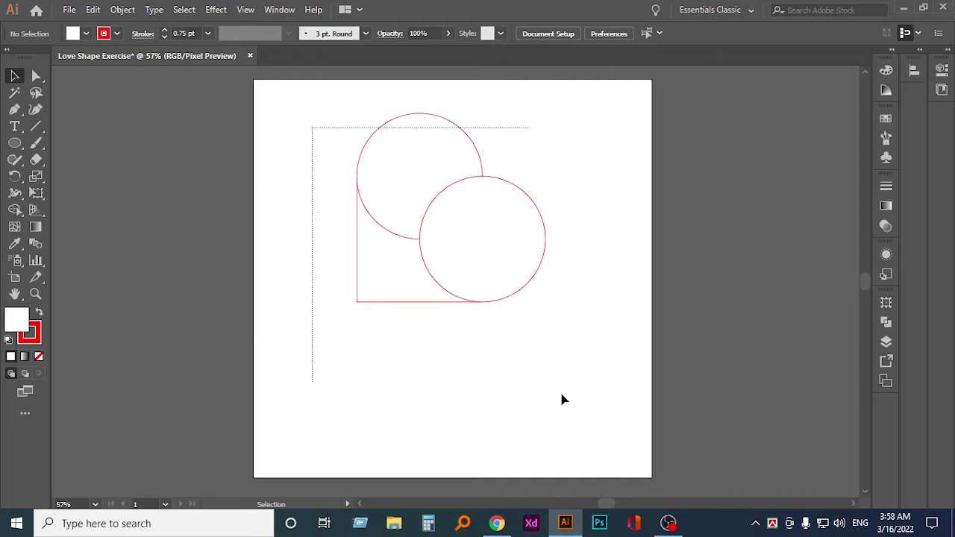
click(41, 312)
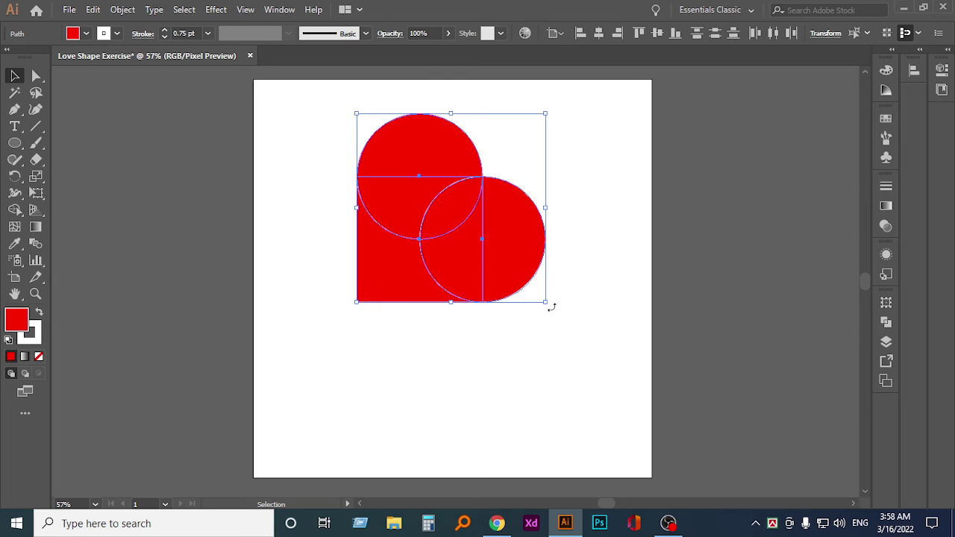
mouse_move(550, 308)
mouse_down()
mouse_move(581, 273)
mouse_move(596, 213)
mouse_up()
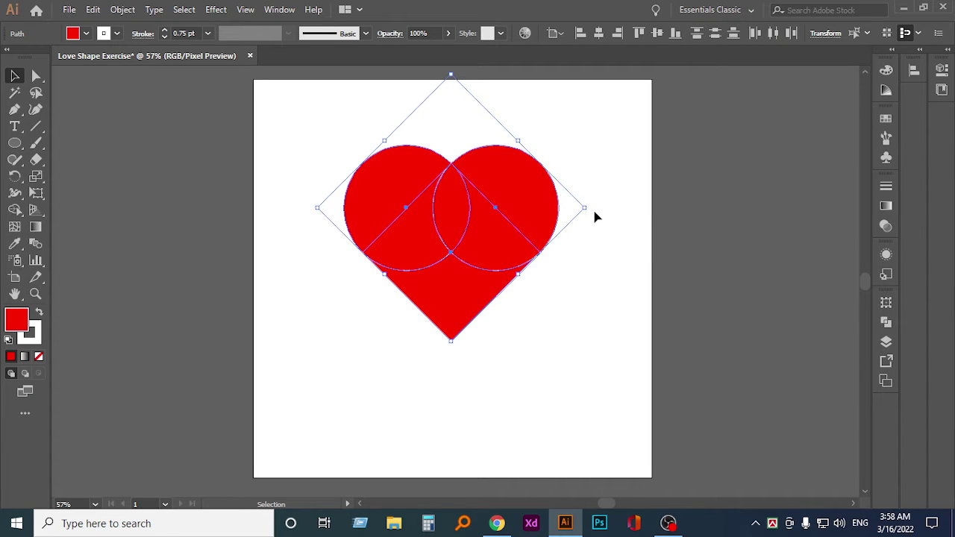
click(340, 334)
drag(312, 135, 579, 392)
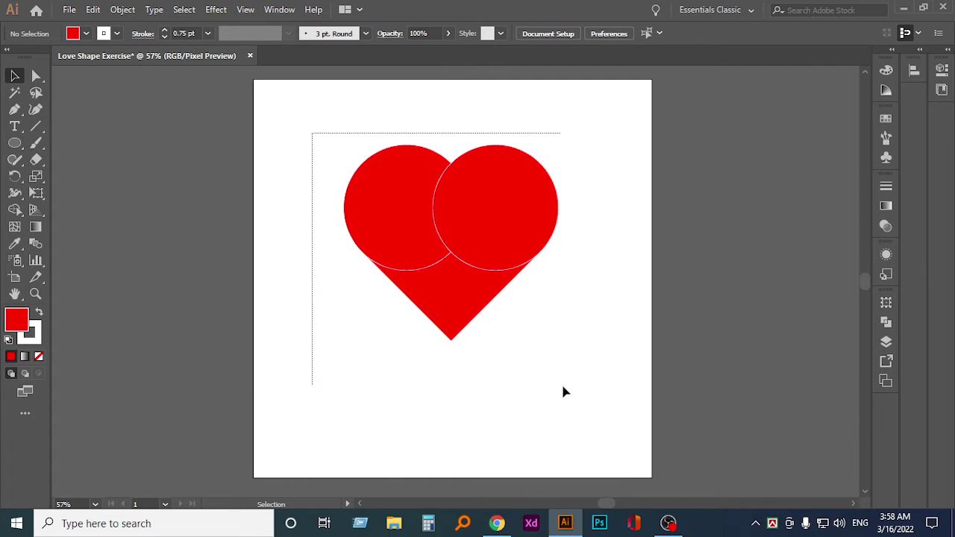
Unite the square and circles into one heart shape with Pathfinder.
click(887, 323)
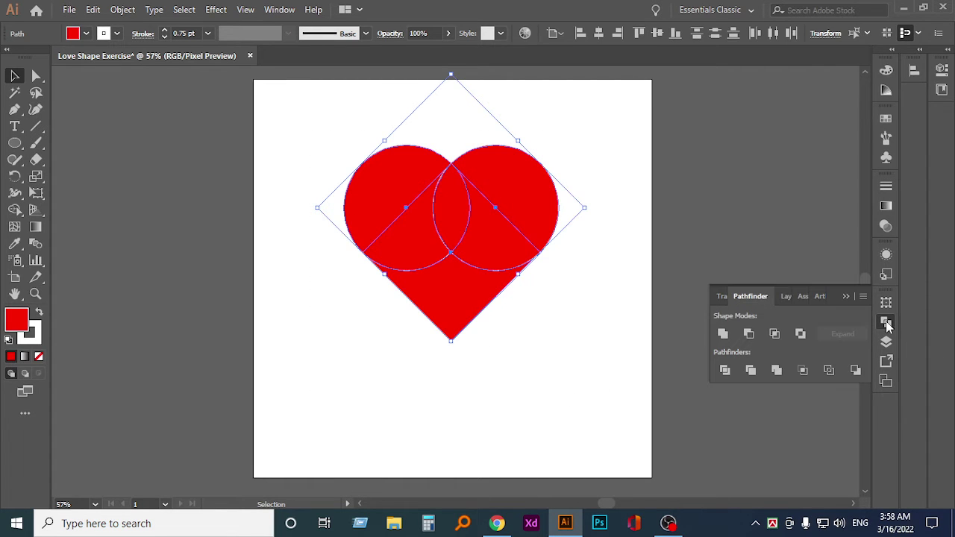
click(723, 336)
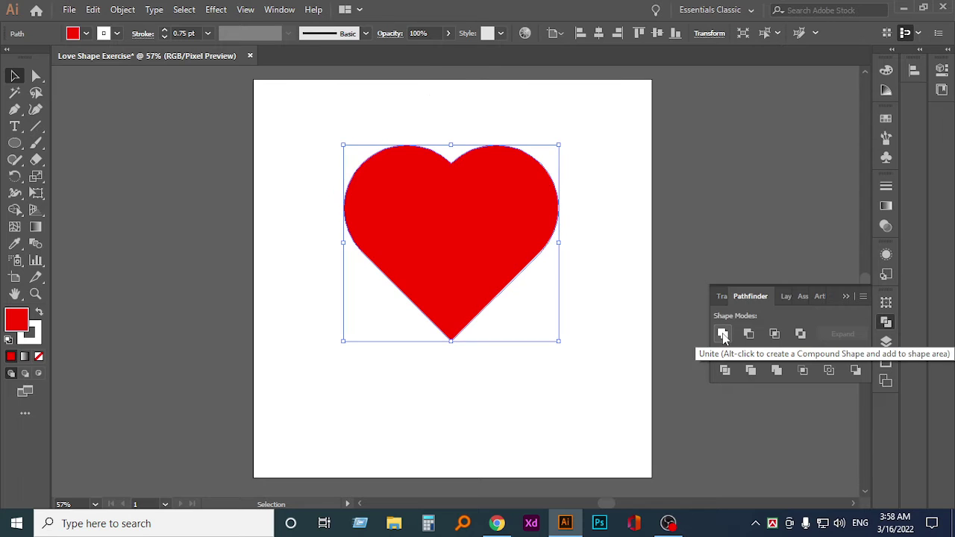
click(619, 340)
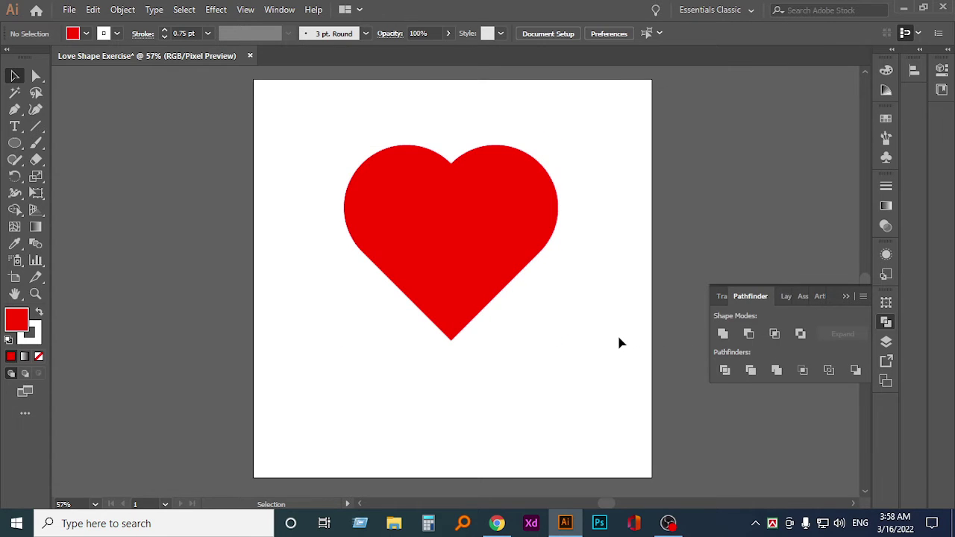
Shrink the heart and move it into the artboard's top-left corner.
drag(307, 139, 632, 400)
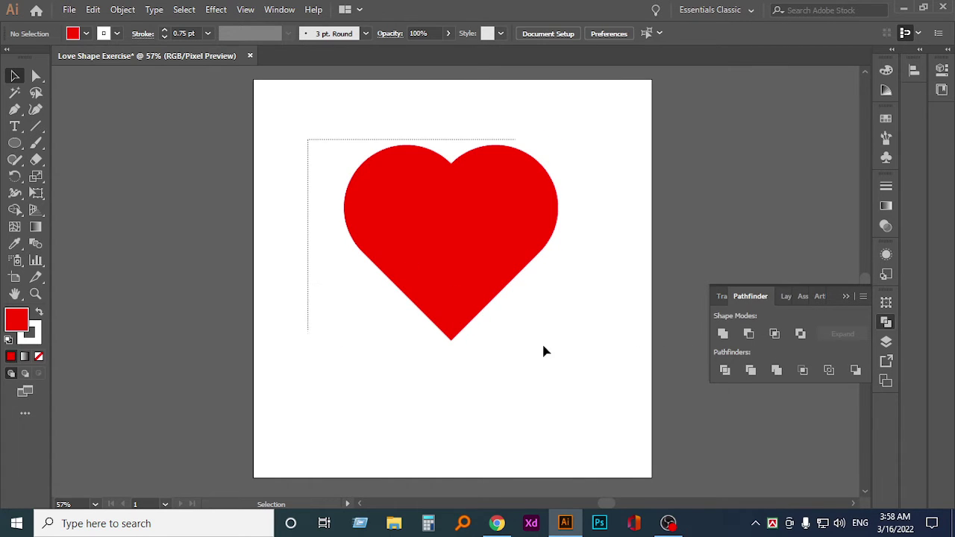
drag(561, 342, 508, 294)
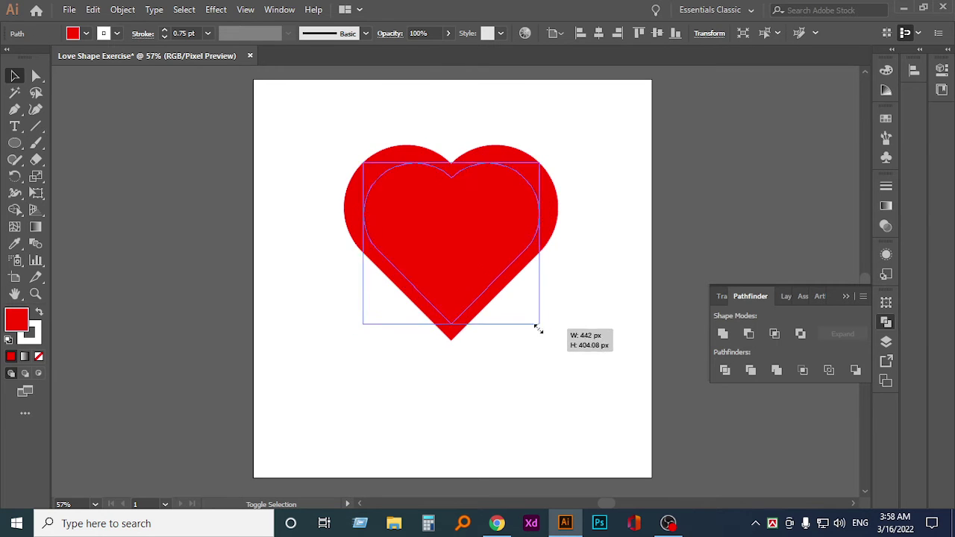
click(615, 351)
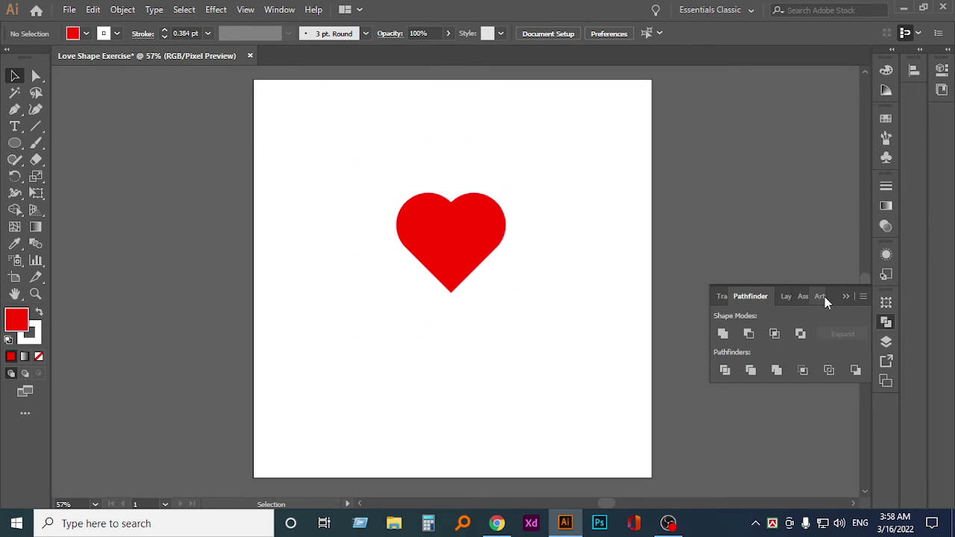
mouse_move(483, 254)
mouse_down()
mouse_move(338, 173)
mouse_move(343, 150)
mouse_up()
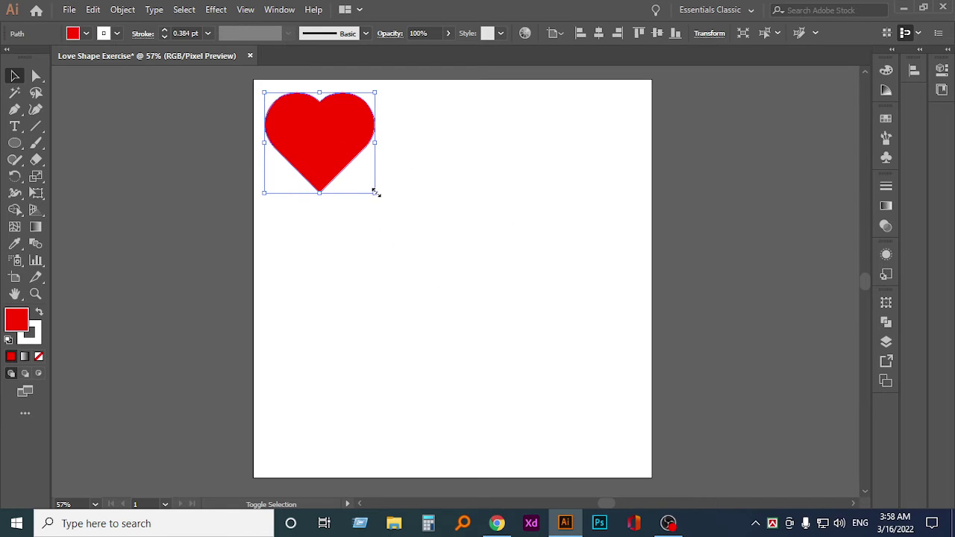
drag(374, 193, 309, 142)
click(420, 224)
click(422, 254)
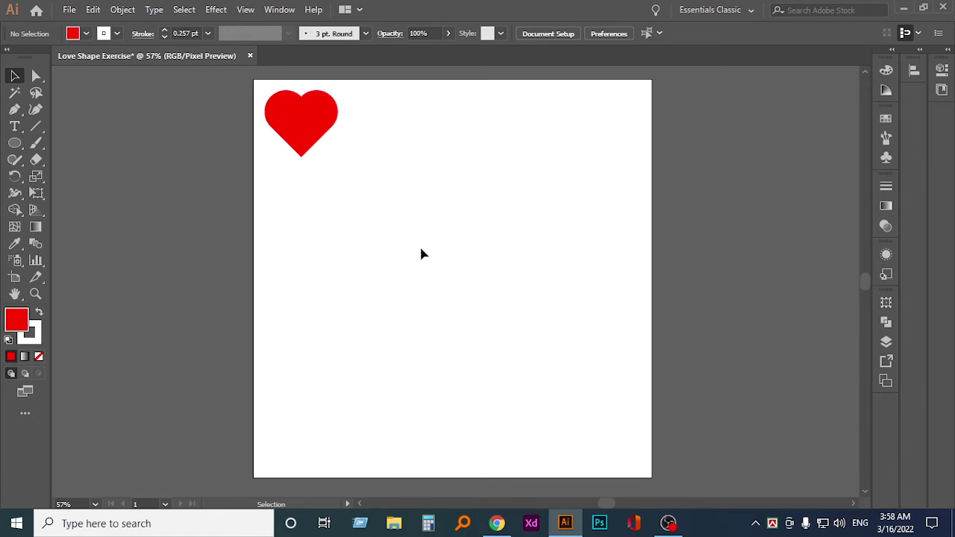
Draw a 182 × 333 px red rectangle in the middle of the artboard.
click(15, 143)
click(78, 147)
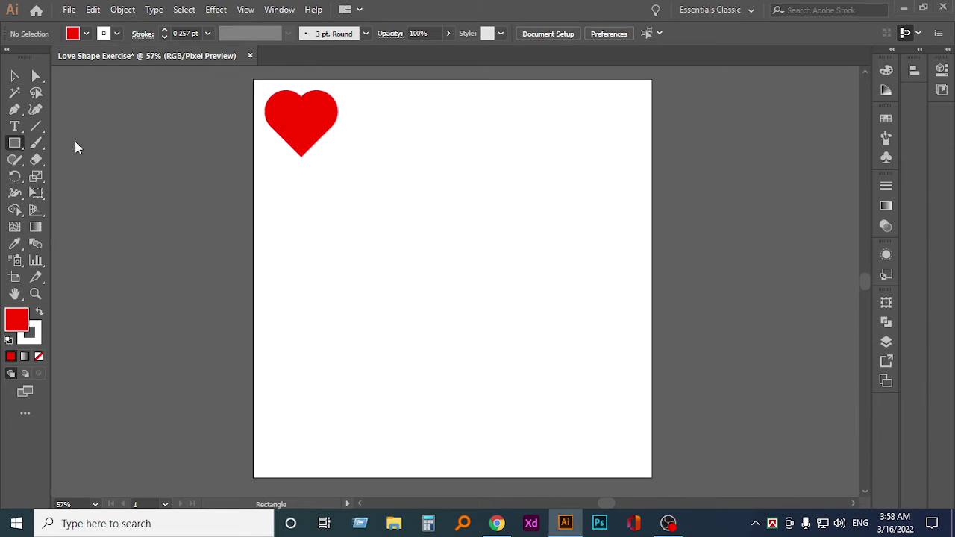
mouse_move(415, 202)
mouse_down()
mouse_move(473, 283)
mouse_move(489, 335)
mouse_up()
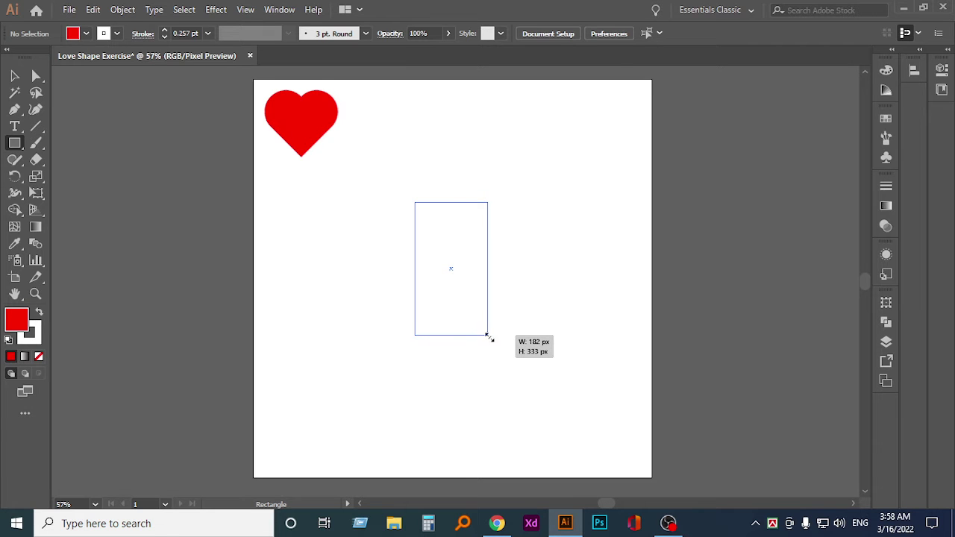
drag(488, 336, 488, 335)
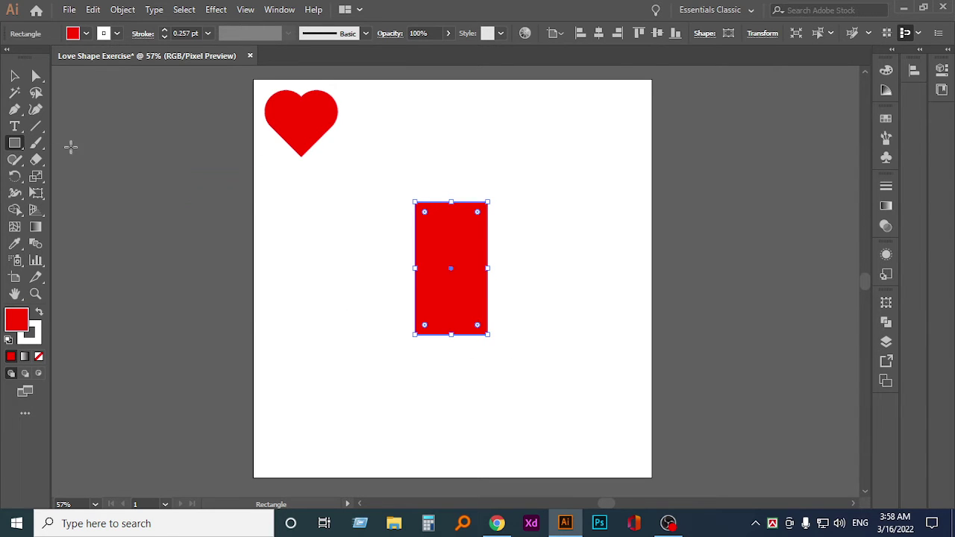
click(14, 76)
Round the rectangle's two top corners to 91 px, making a semicircular arch.
click(329, 290)
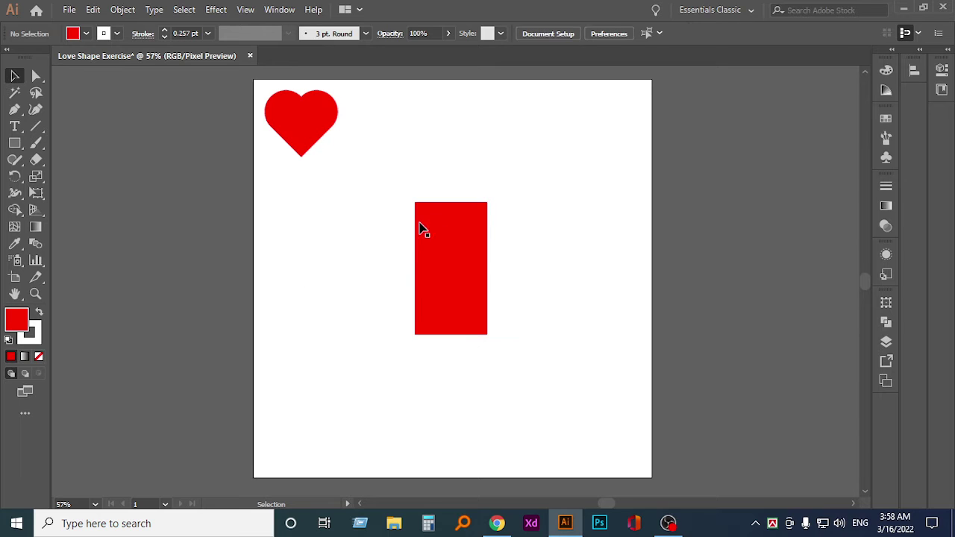
click(423, 228)
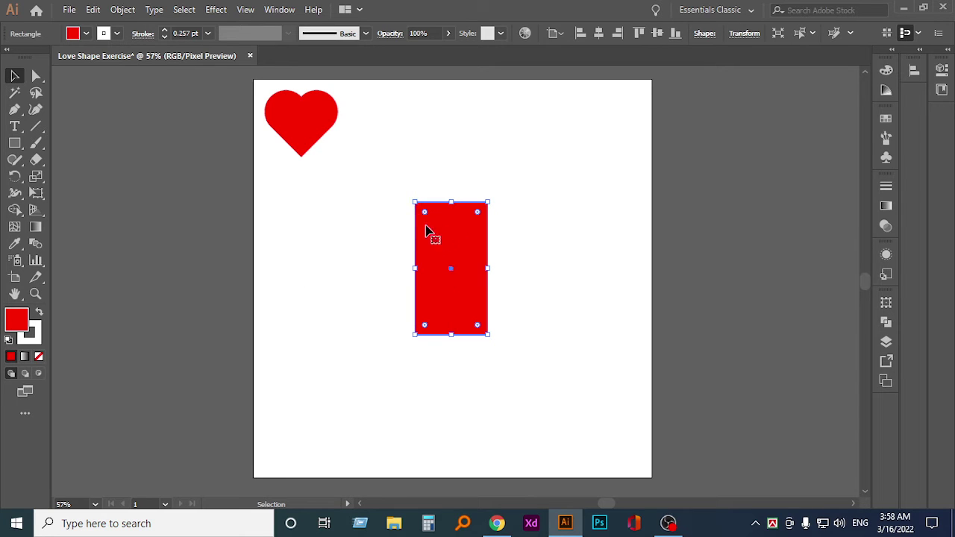
click(358, 230)
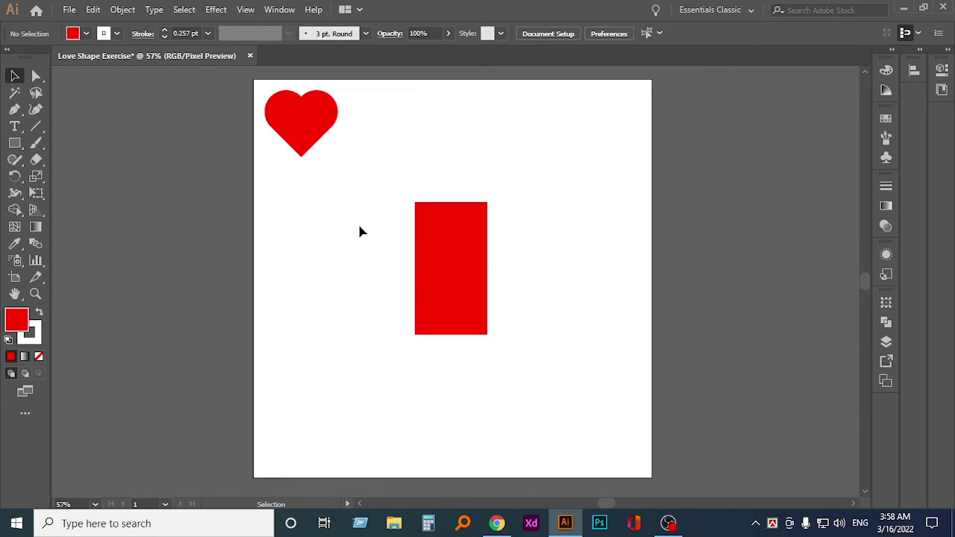
click(36, 76)
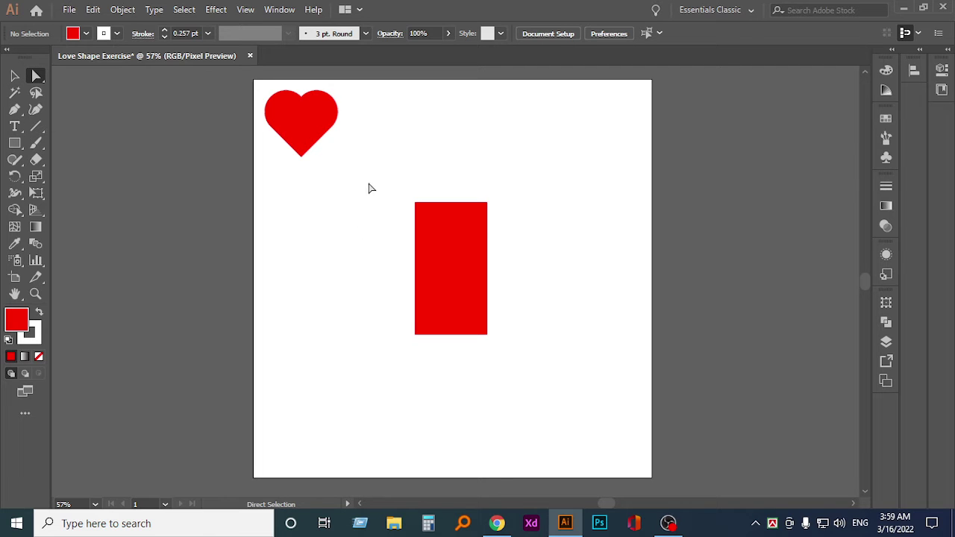
drag(368, 182, 544, 232)
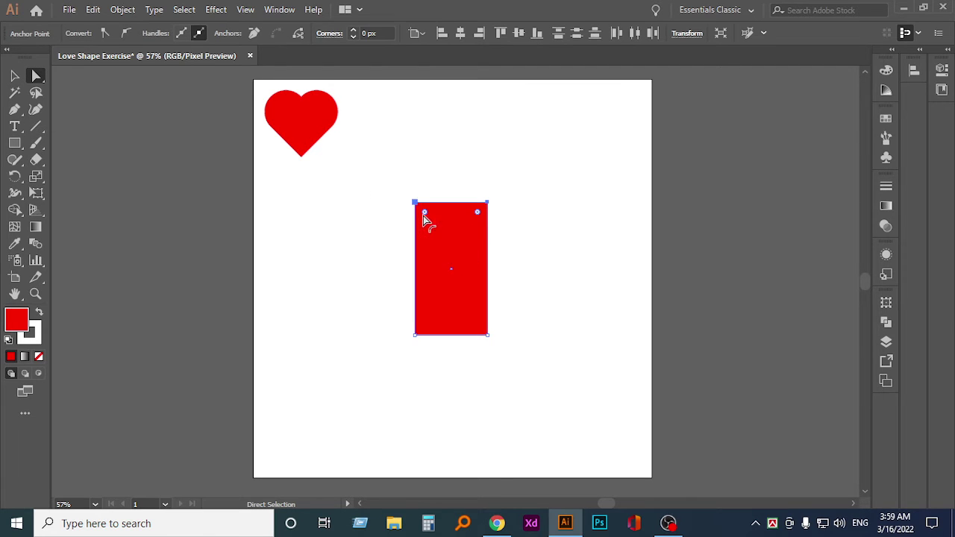
drag(423, 216, 449, 273)
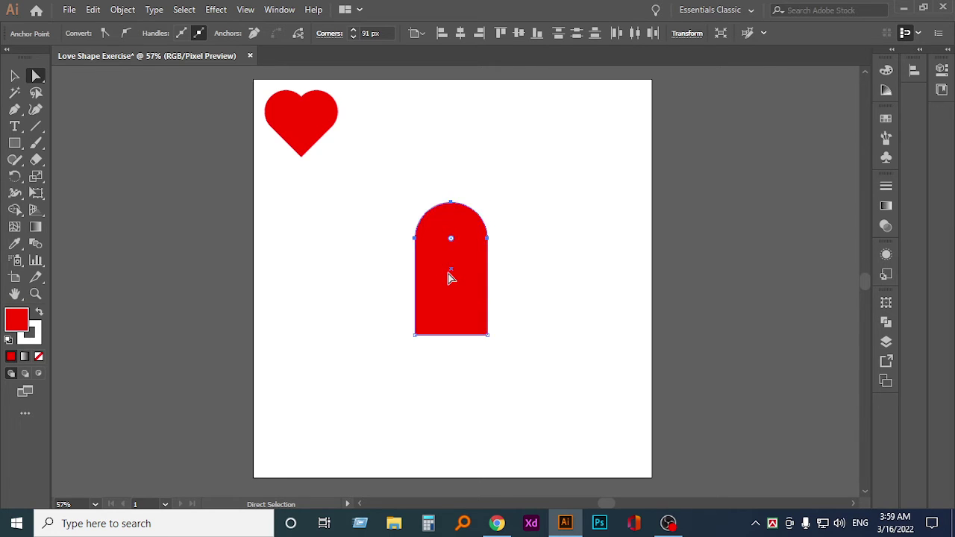
click(291, 292)
click(454, 317)
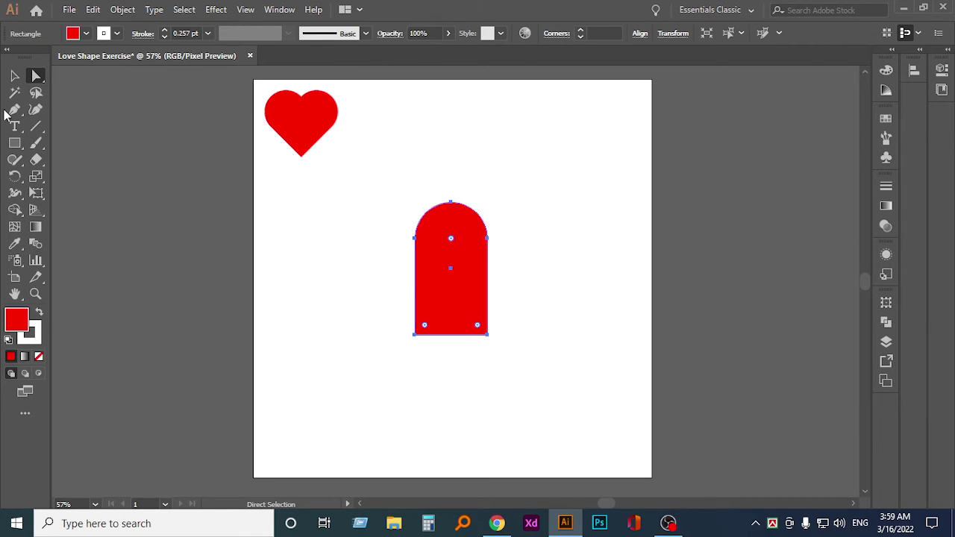
click(14, 76)
click(323, 236)
click(458, 295)
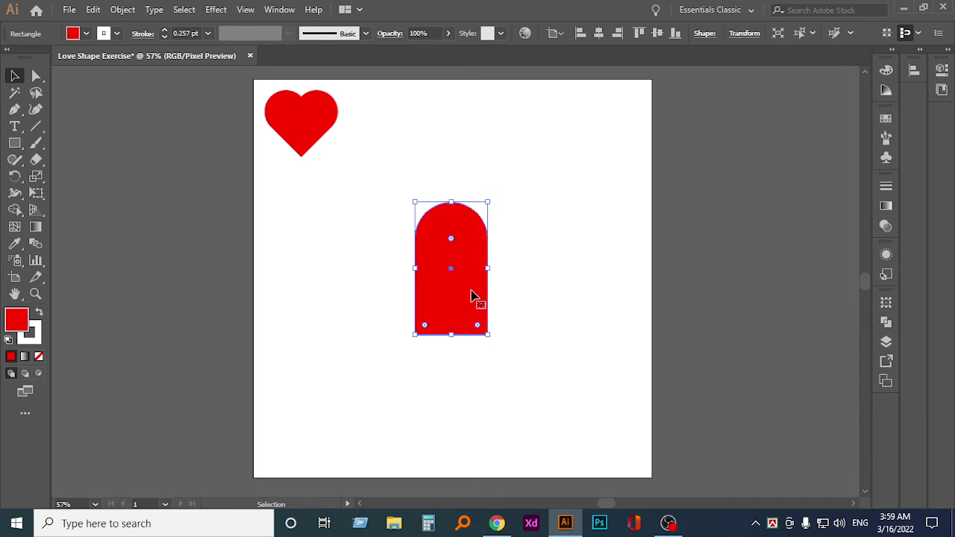
Rotate the arched shape by 45° using the Rotate dialog.
click(550, 281)
click(460, 284)
right_click(463, 284)
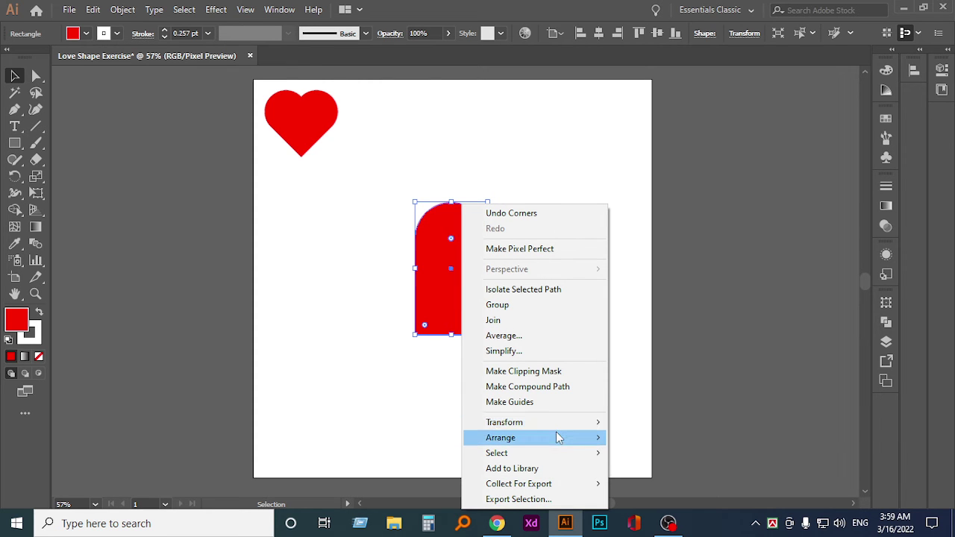
mouse_move(504, 422)
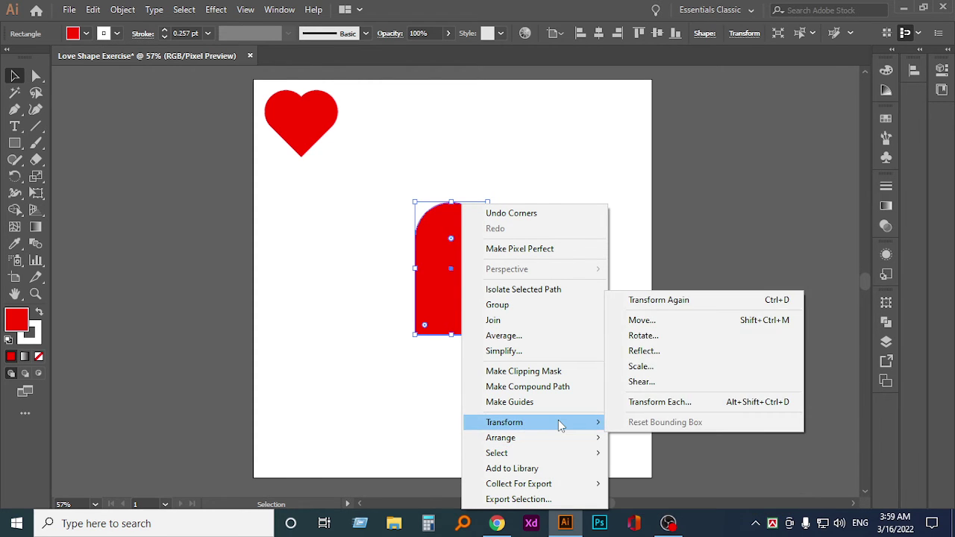
click(652, 337)
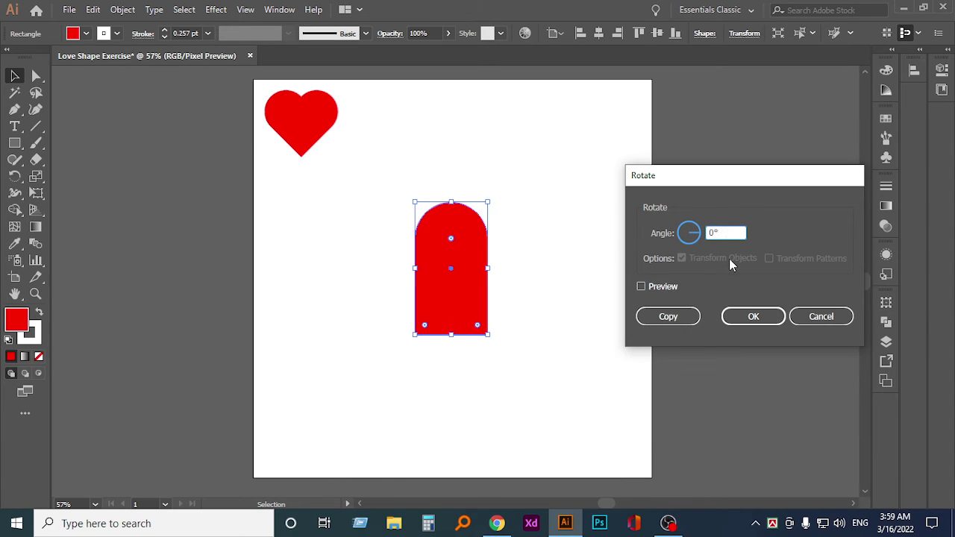
text(27)
key(Up)
key(Up)
key(Up)
click(657, 288)
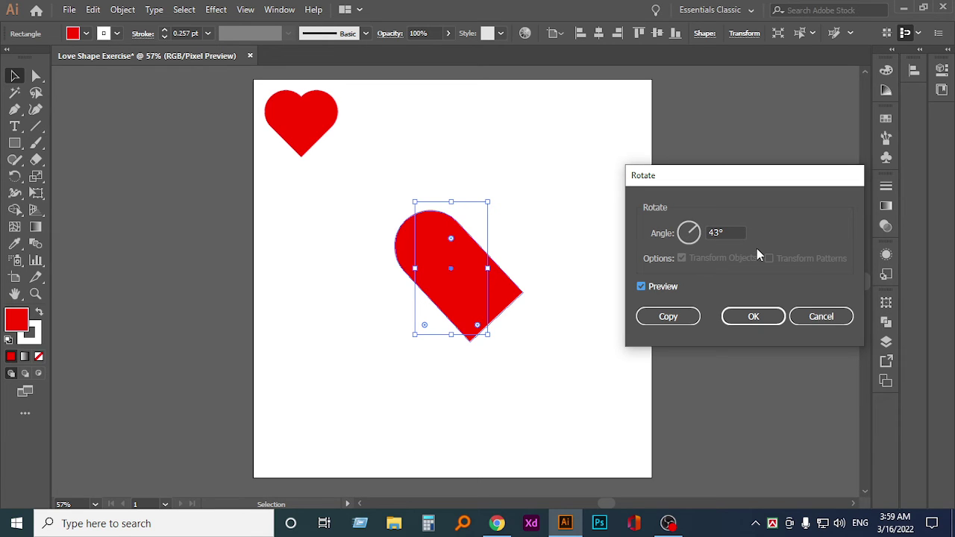
click(716, 233)
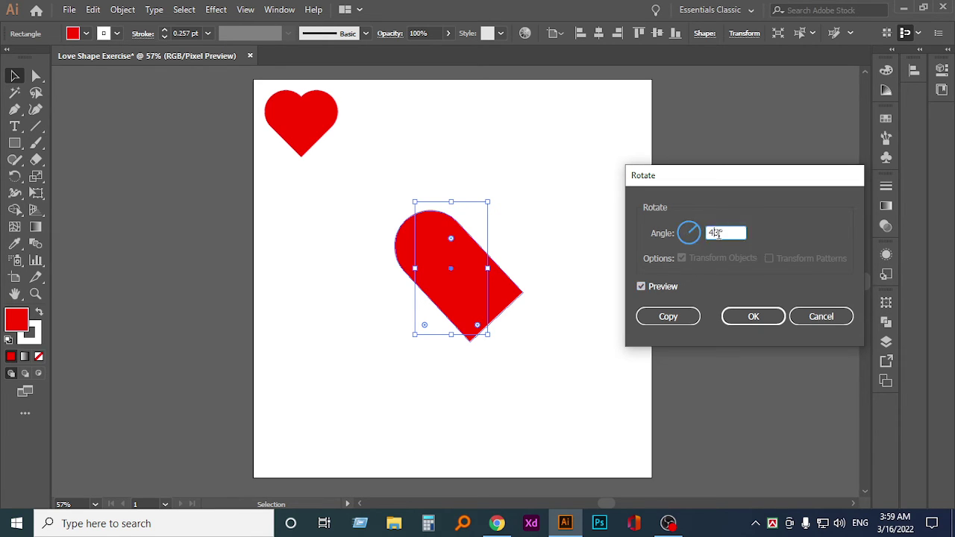
key(Up)
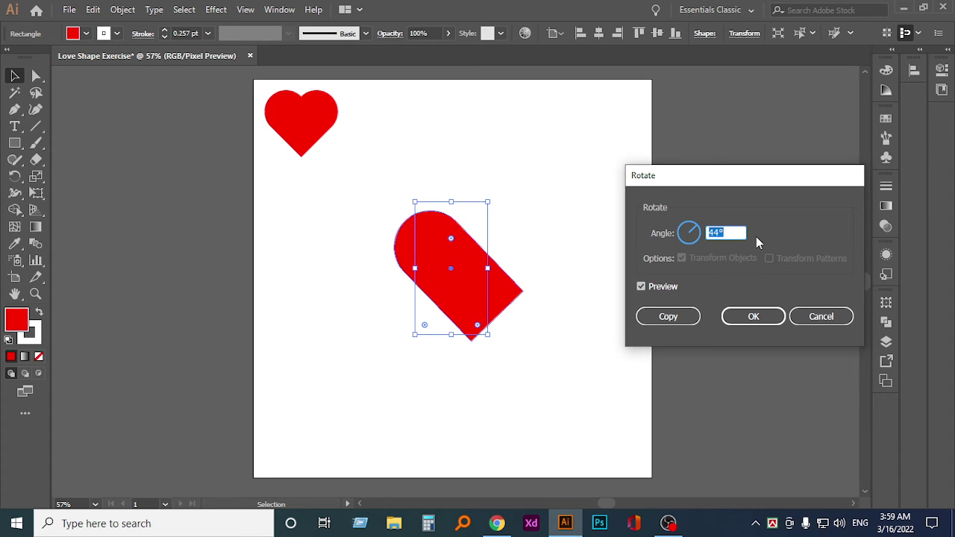
key(Up)
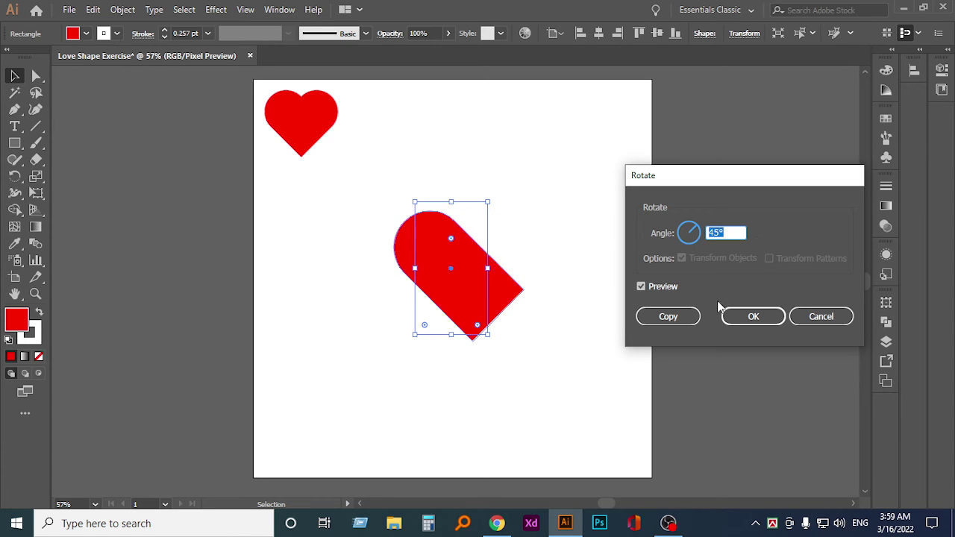
click(759, 321)
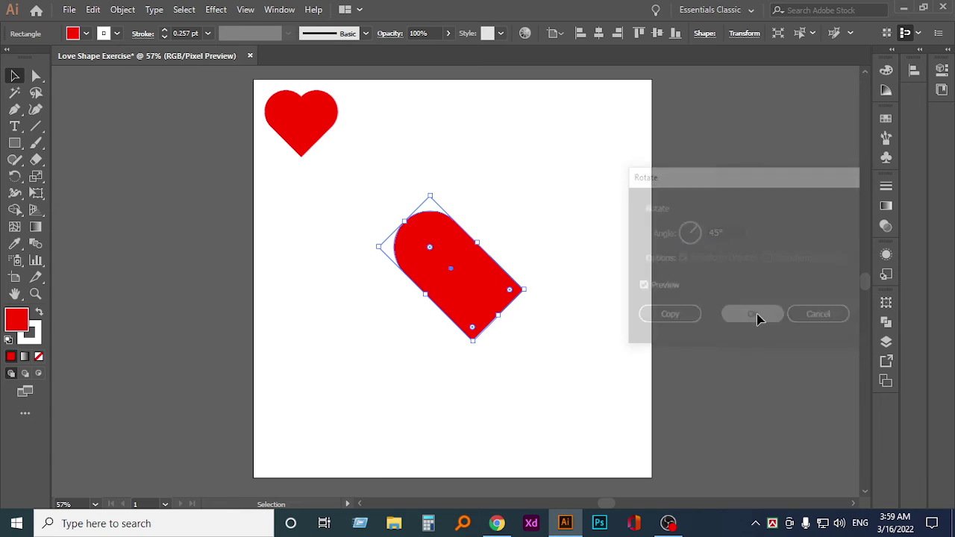
click(418, 342)
click(464, 305)
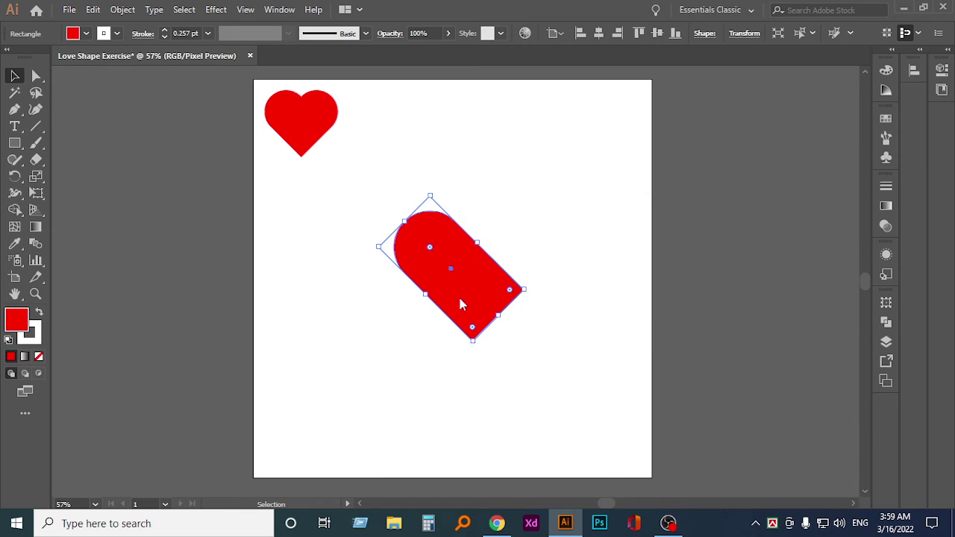
Create a vertical-axis reflected copy of the tilted arch overlapping the original.
right_click(464, 306)
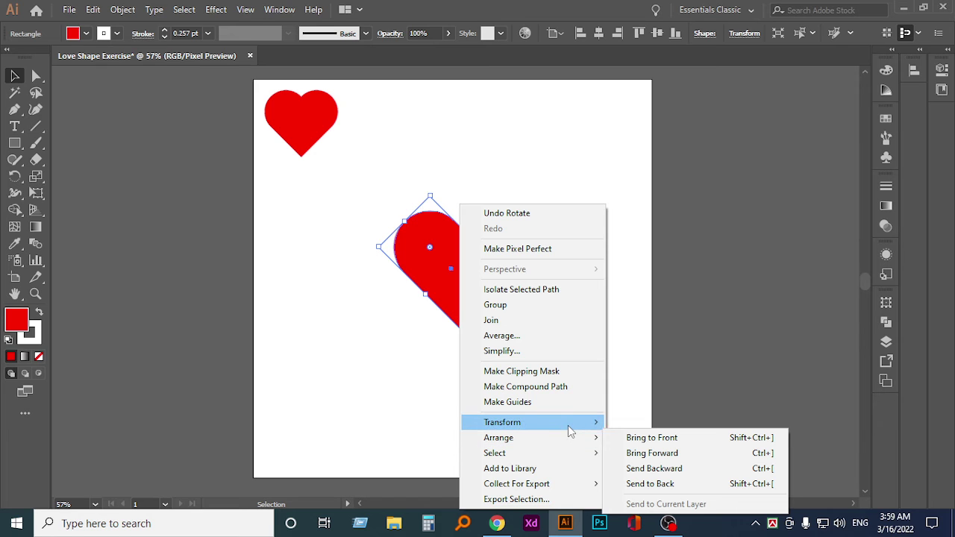
mouse_move(502, 422)
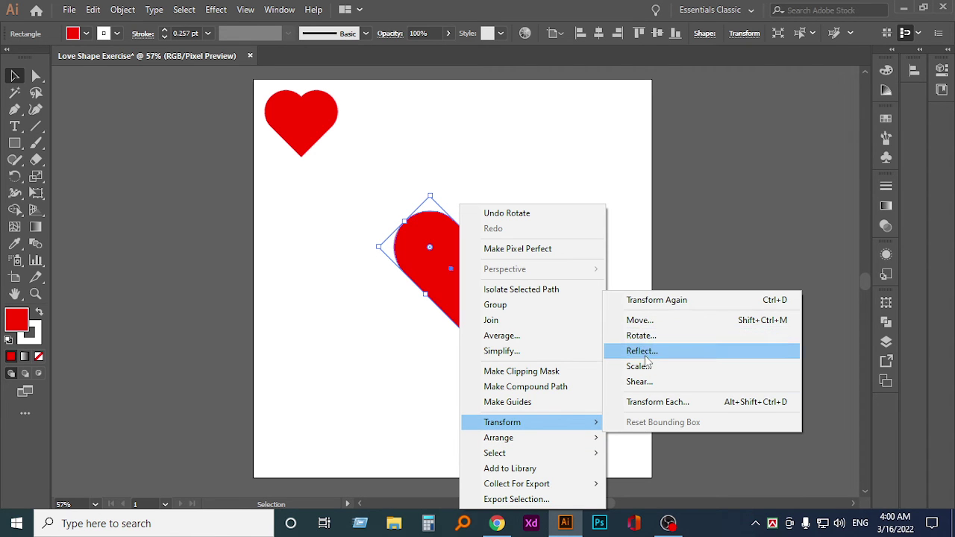
click(643, 352)
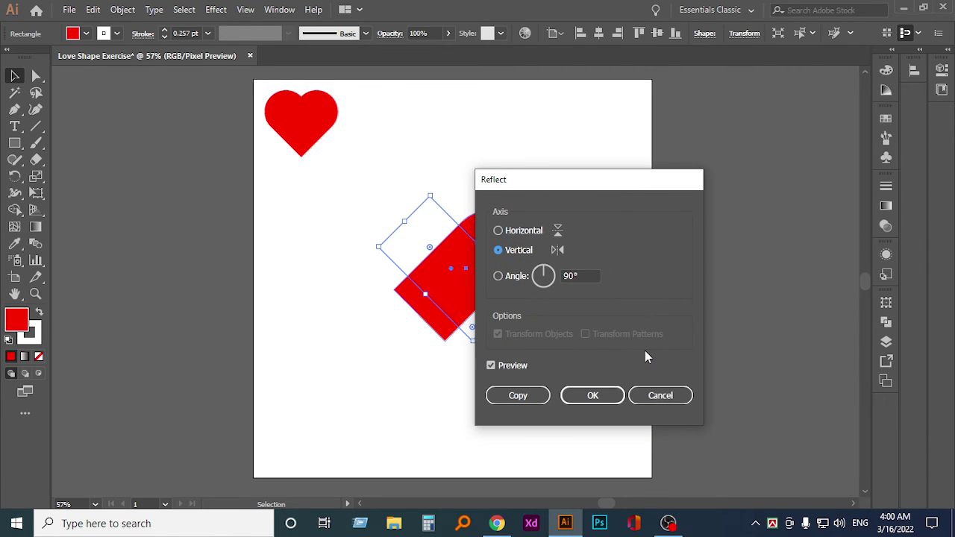
click(532, 395)
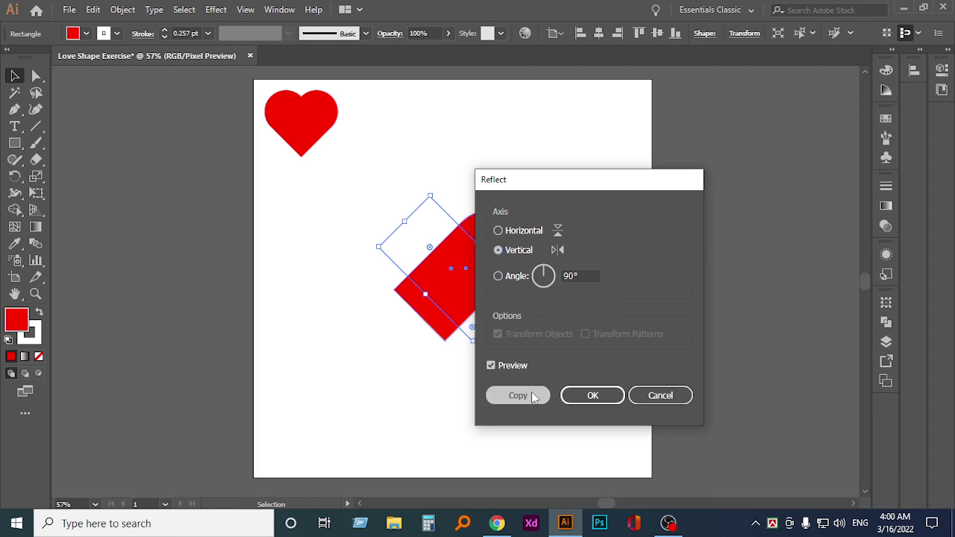
click(341, 356)
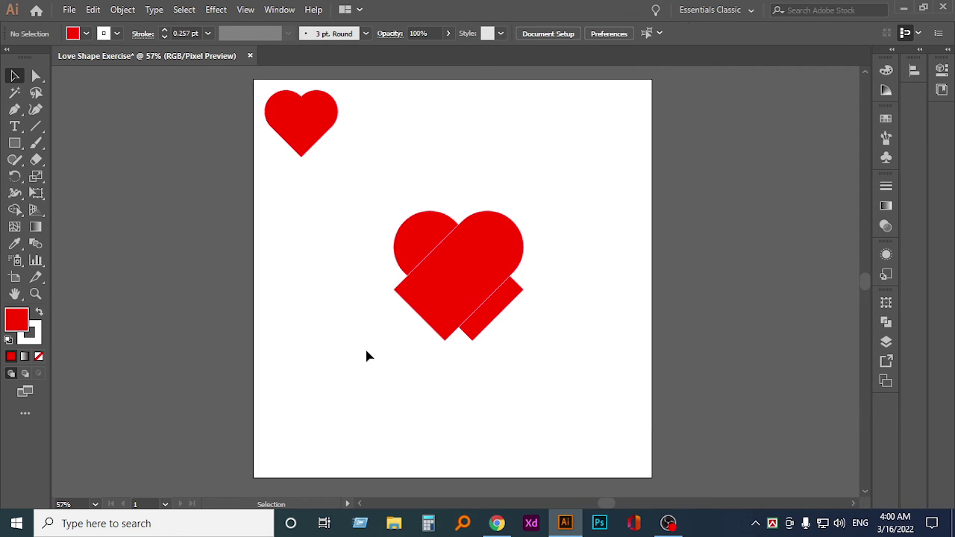
Trim off the two protruding lower rectangle ends with the Shape Builder.
drag(349, 235, 581, 374)
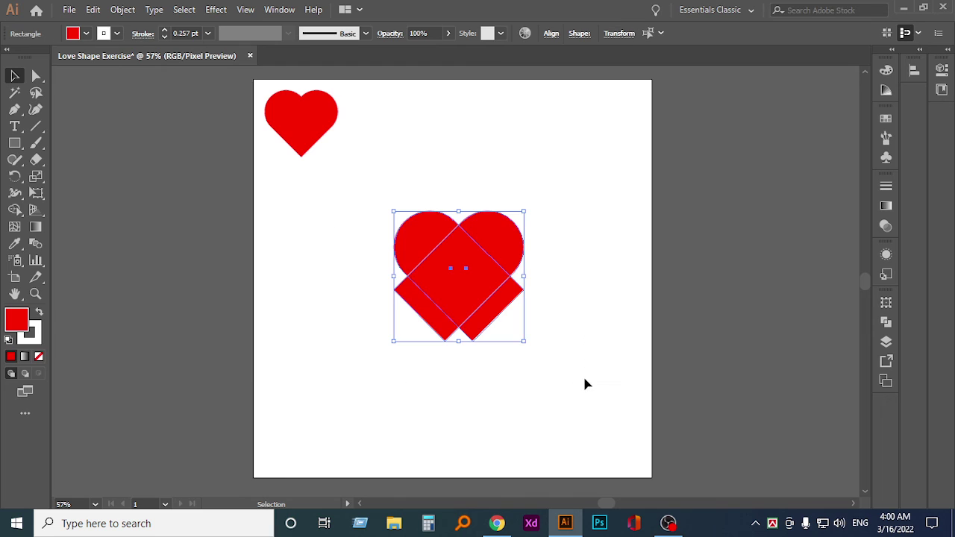
click(14, 210)
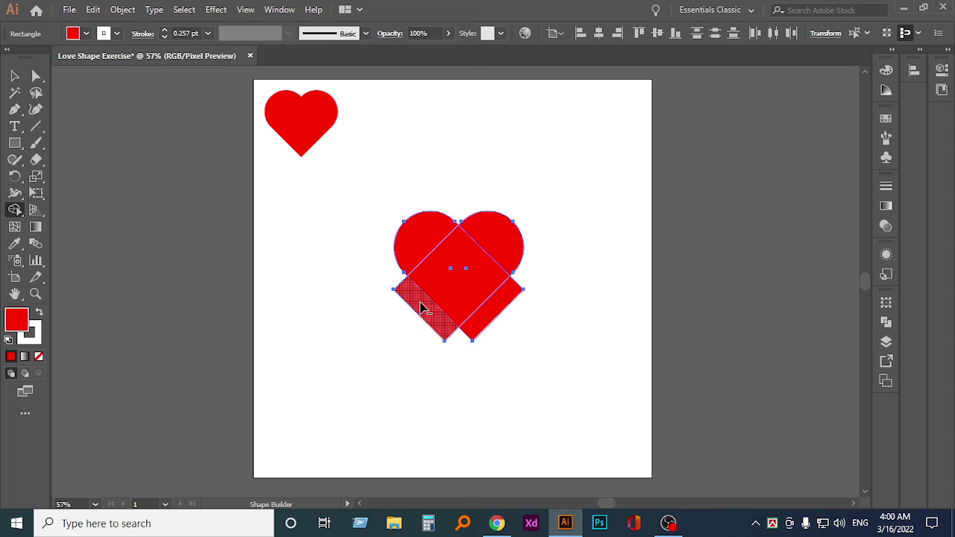
alt+click(419, 313)
alt+click(499, 316)
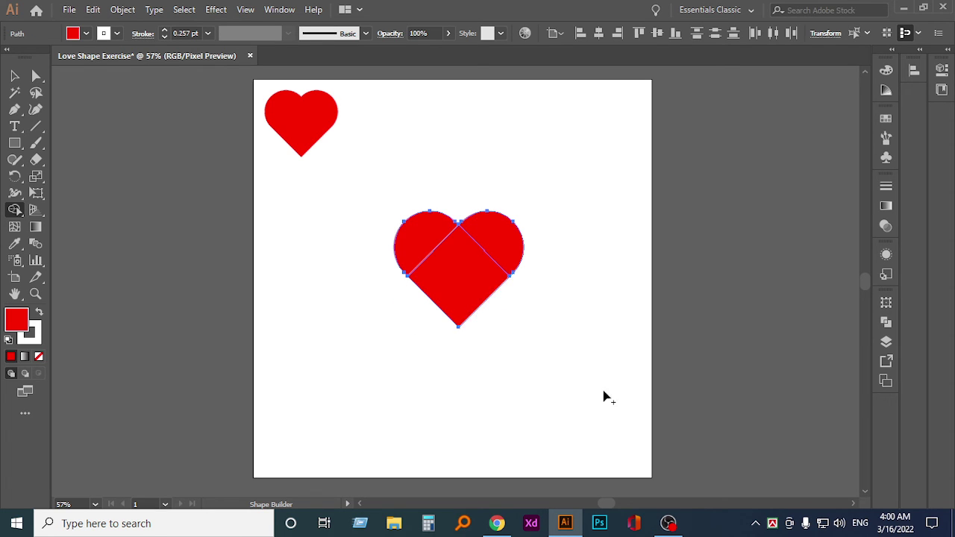
click(14, 76)
Unite the remaining pieces into one solid heart with Pathfinder.
click(346, 259)
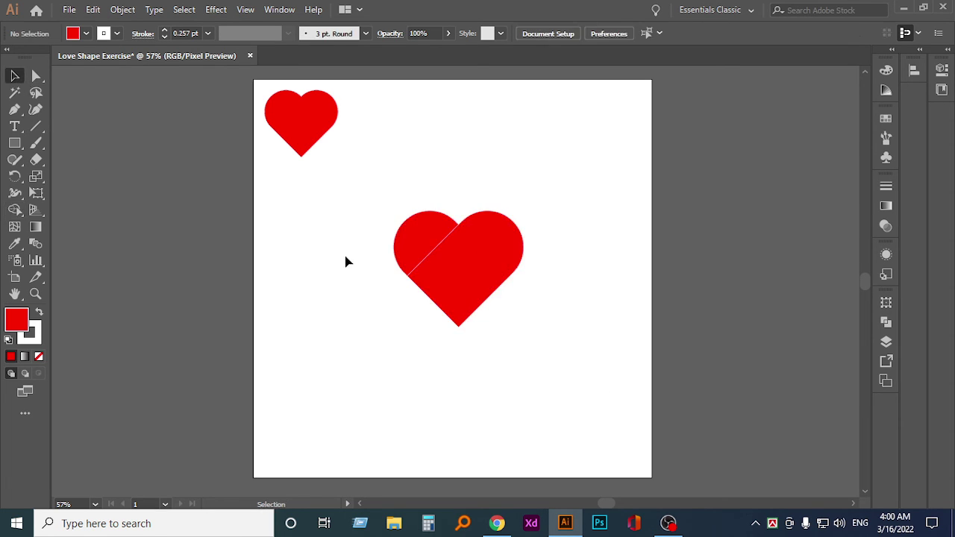
drag(364, 212, 630, 373)
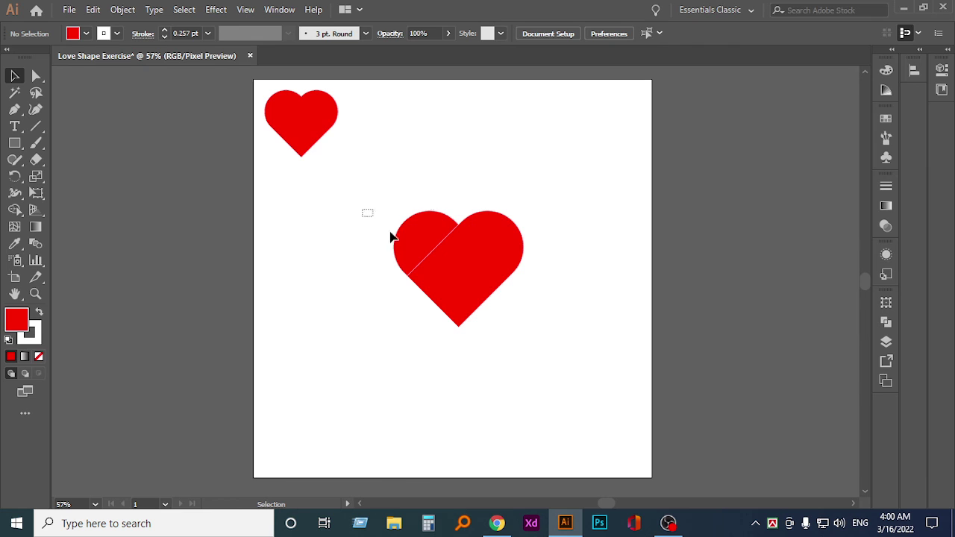
click(887, 323)
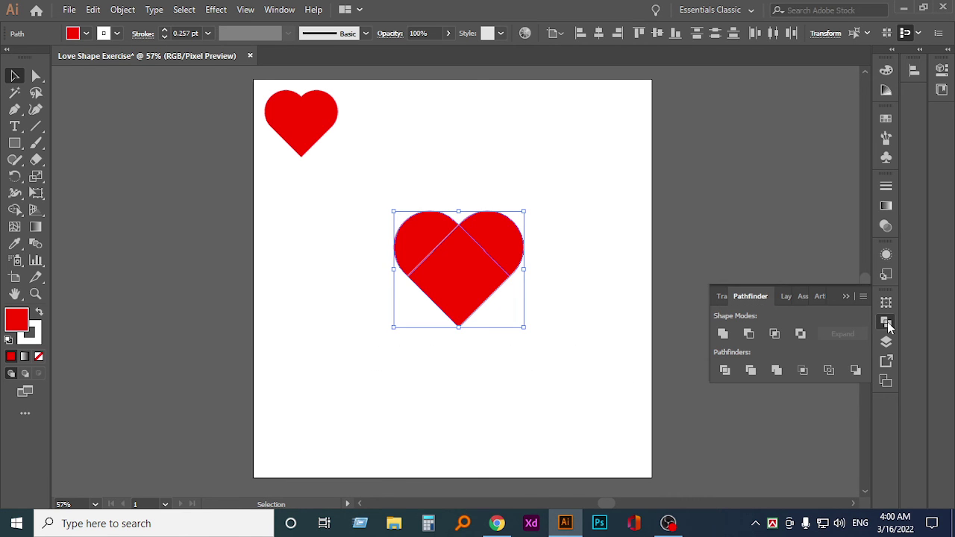
click(722, 334)
click(582, 363)
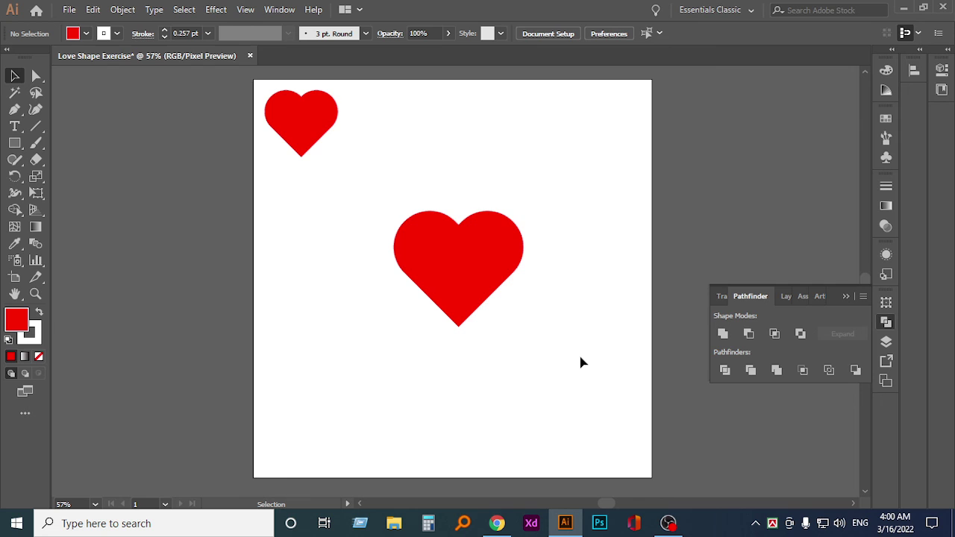
click(839, 298)
drag(362, 206, 421, 267)
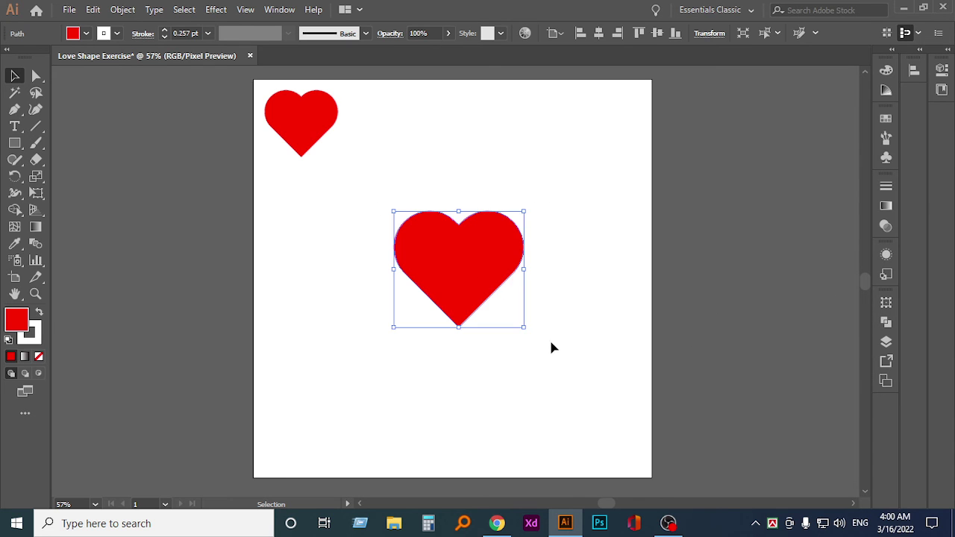
Resize the new heart to about 208 × 186 px and move the first heart beside it.
drag(519, 325, 505, 311)
click(532, 361)
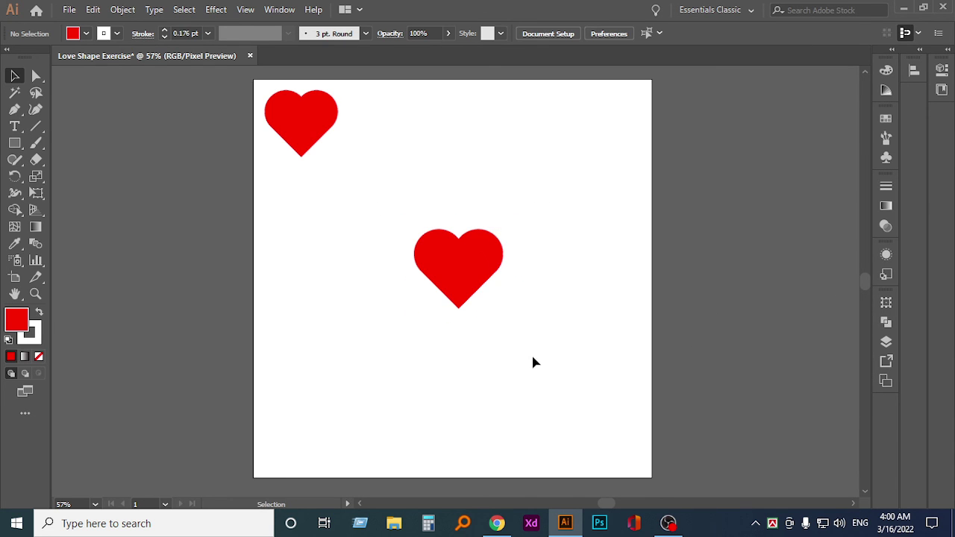
drag(314, 150, 346, 272)
click(446, 283)
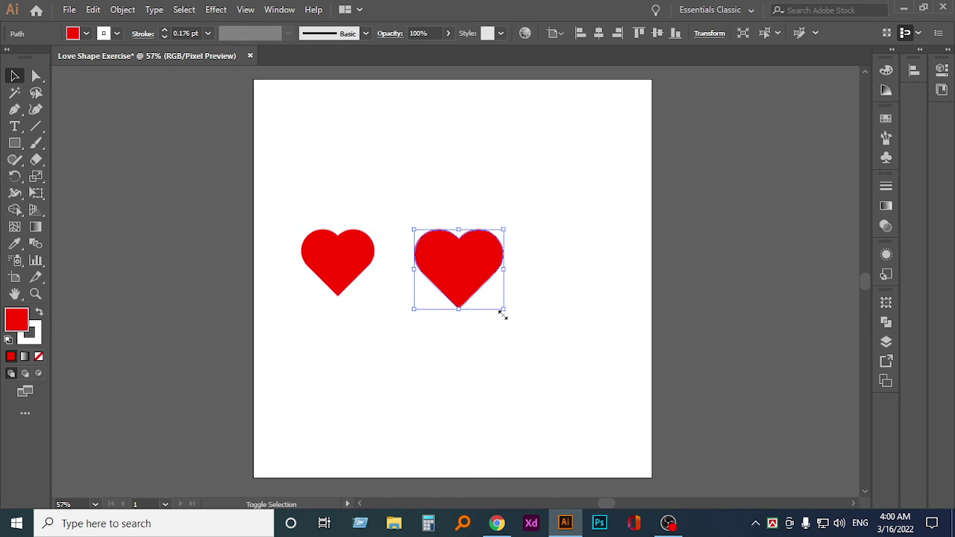
drag(504, 309, 501, 307)
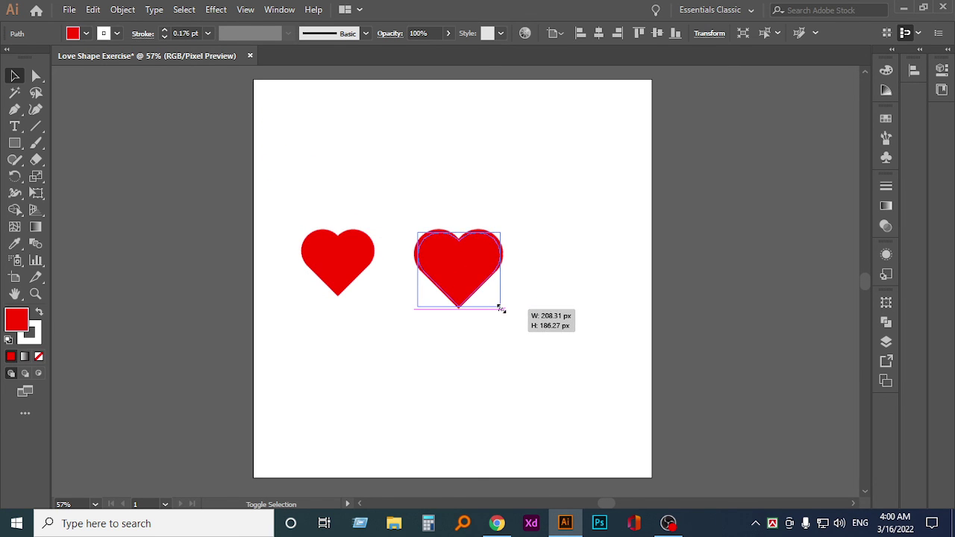
click(514, 356)
Align both hearts' vertical centres, group them, and centre them horizontally on the artboard.
drag(290, 218, 595, 359)
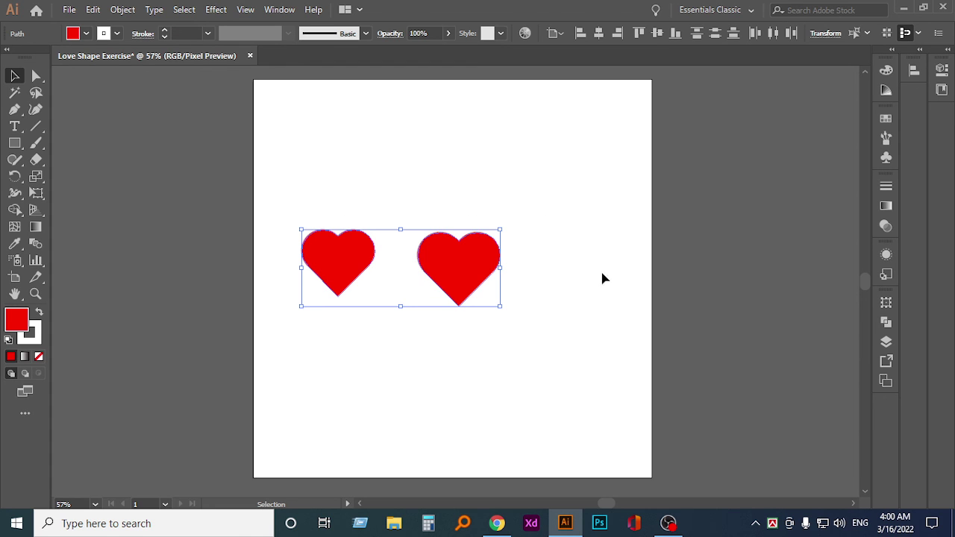
click(656, 33)
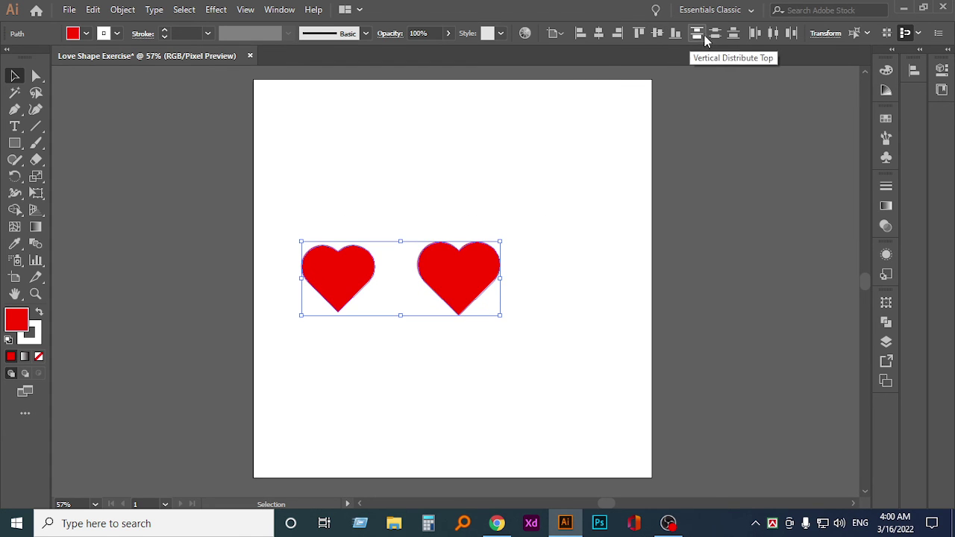
key(ctrl+g)
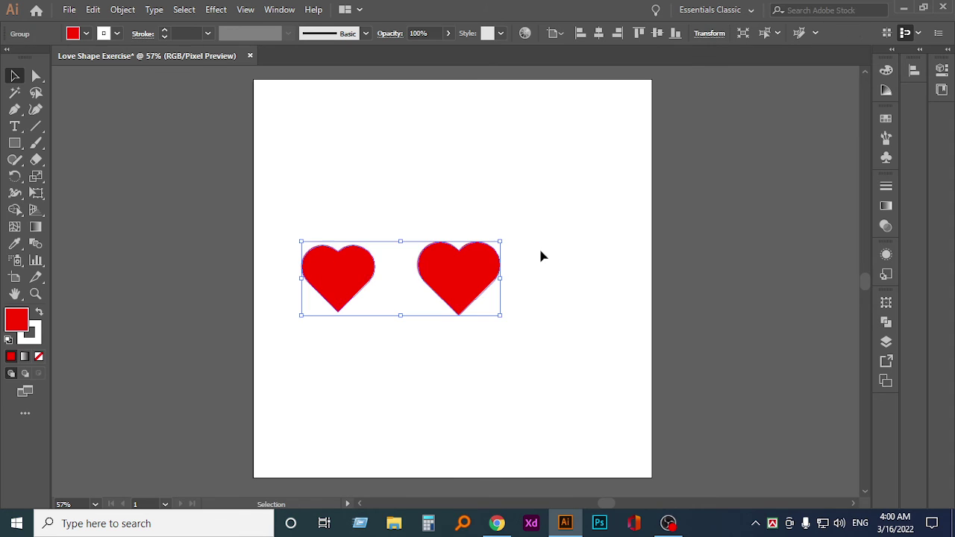
click(600, 36)
click(586, 317)
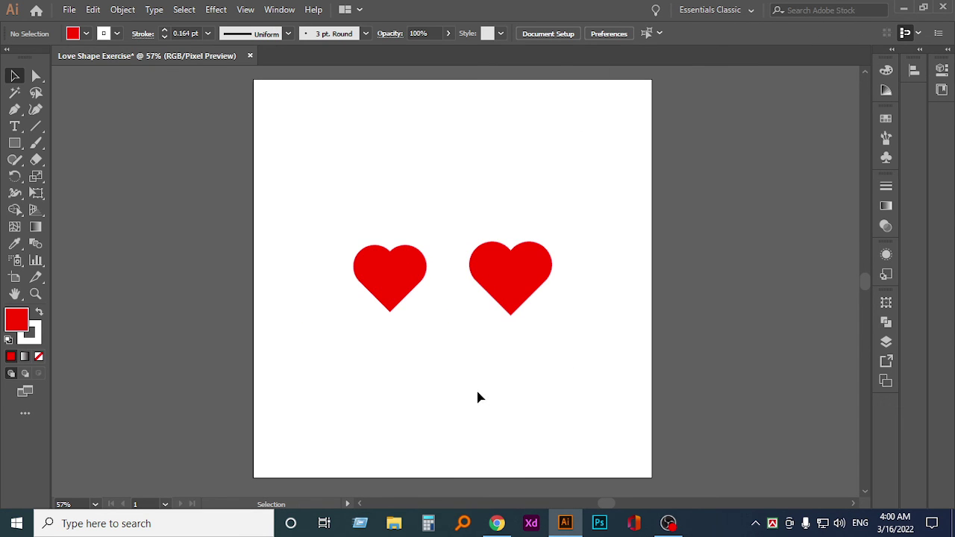
click(669, 523)
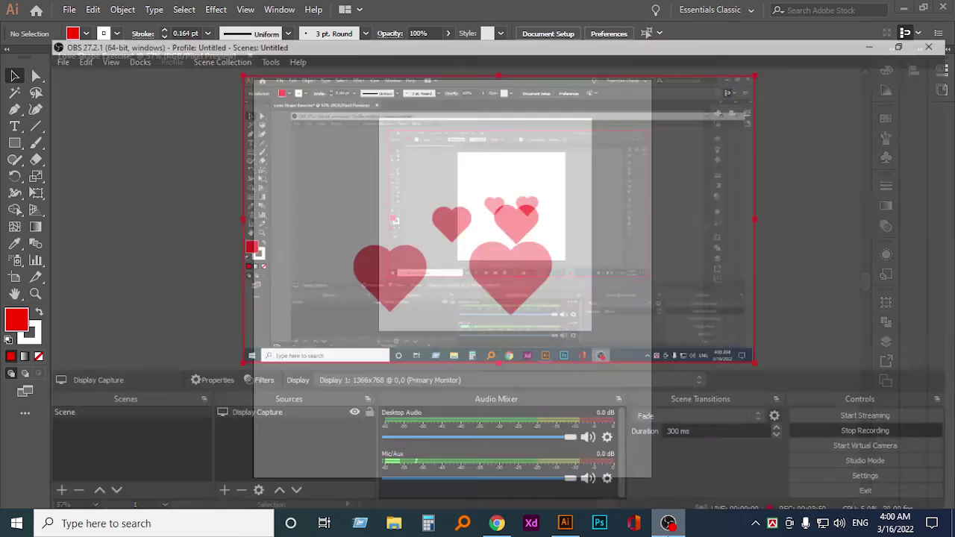